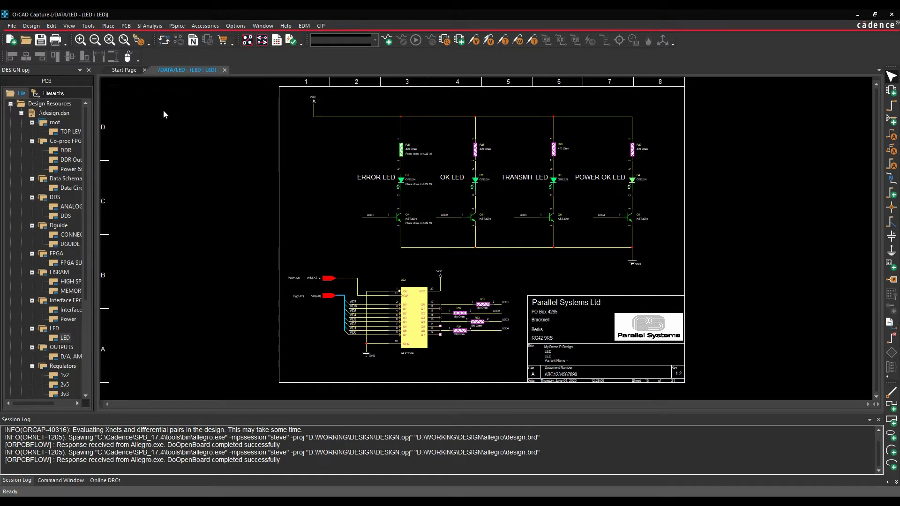
pyautogui.click(60, 114)
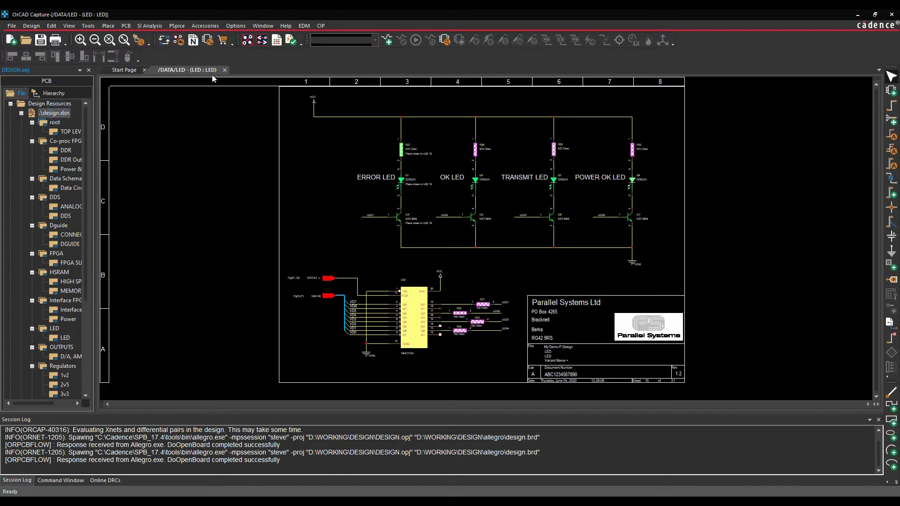
pyautogui.click(237, 26)
pyautogui.click(244, 38)
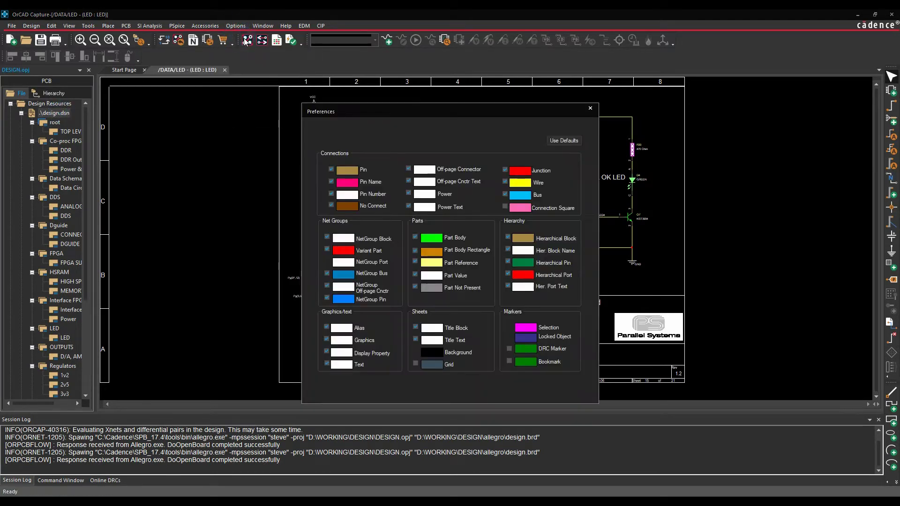
pyautogui.click(468, 126)
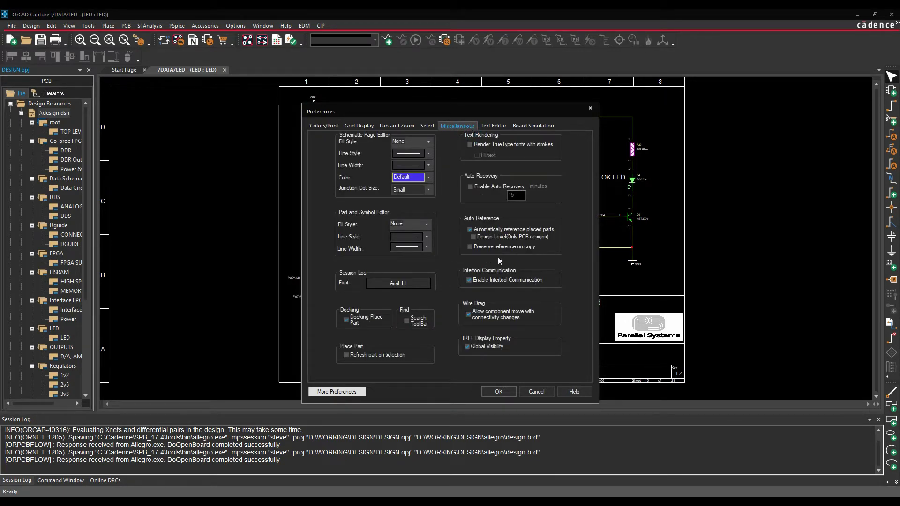
pyautogui.click(534, 391)
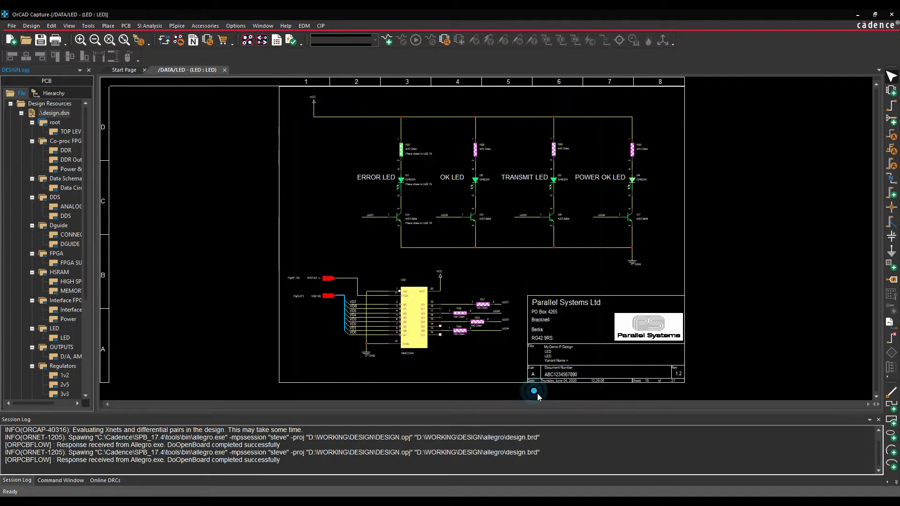
# Run Design Sync on design.dsn against the connected board, then close the Design Sync dialog
pyautogui.click(60, 113)
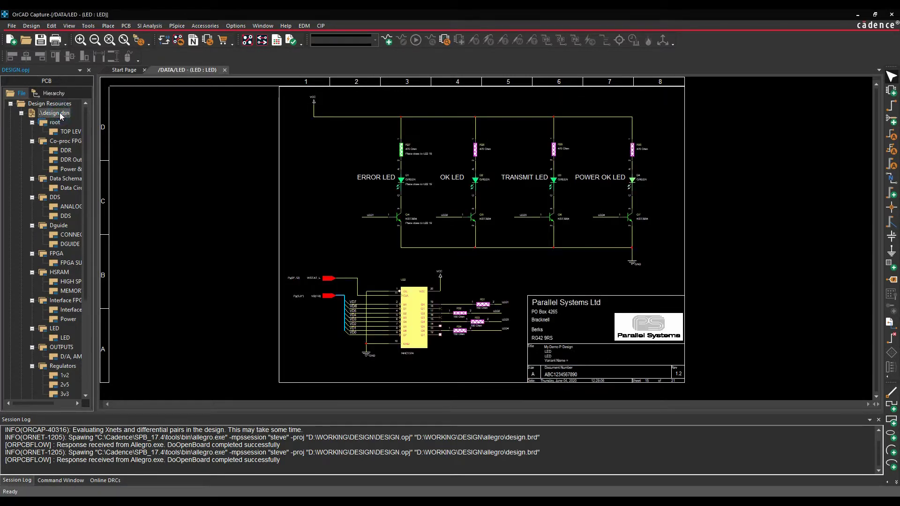
pyautogui.click(260, 42)
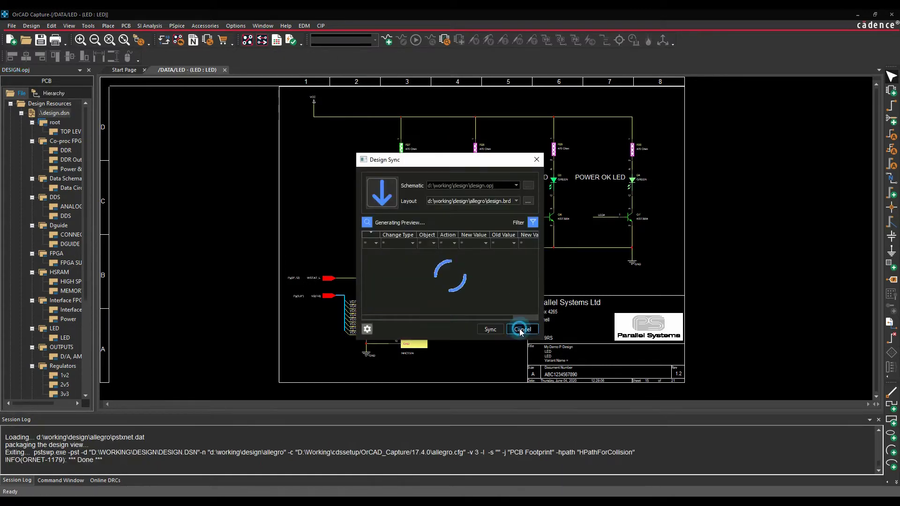
pyautogui.click(520, 327)
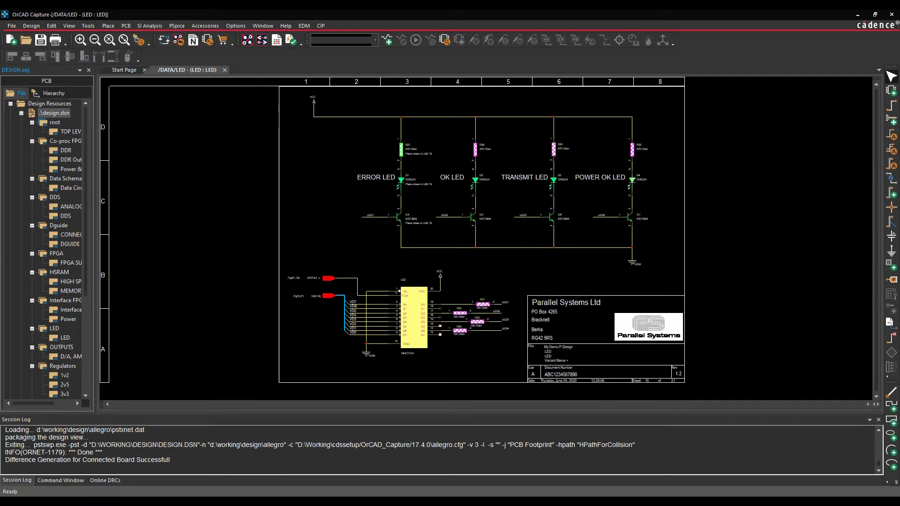
# Tile the design.brd board on the left half and the Capture LED schematic on the right
pyautogui.click(332, 464)
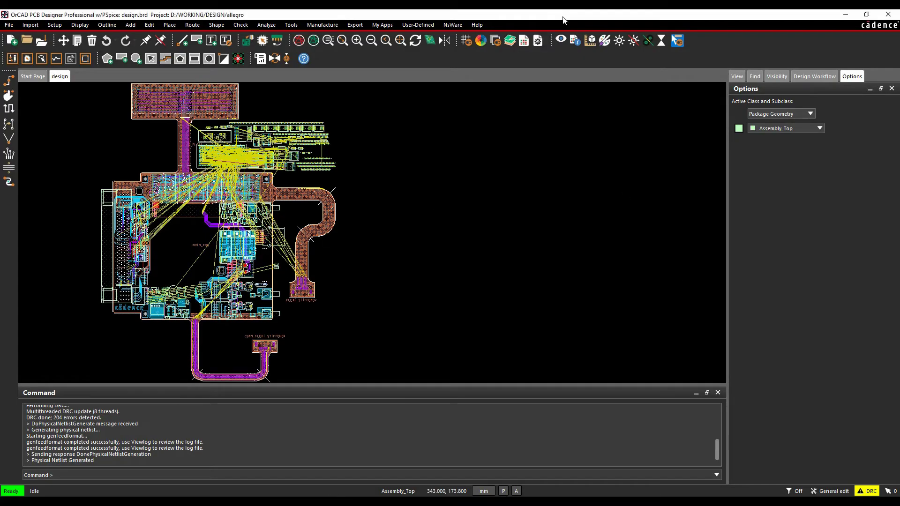
pyautogui.moveTo(563, 20); pyautogui.dragTo(2, 13)
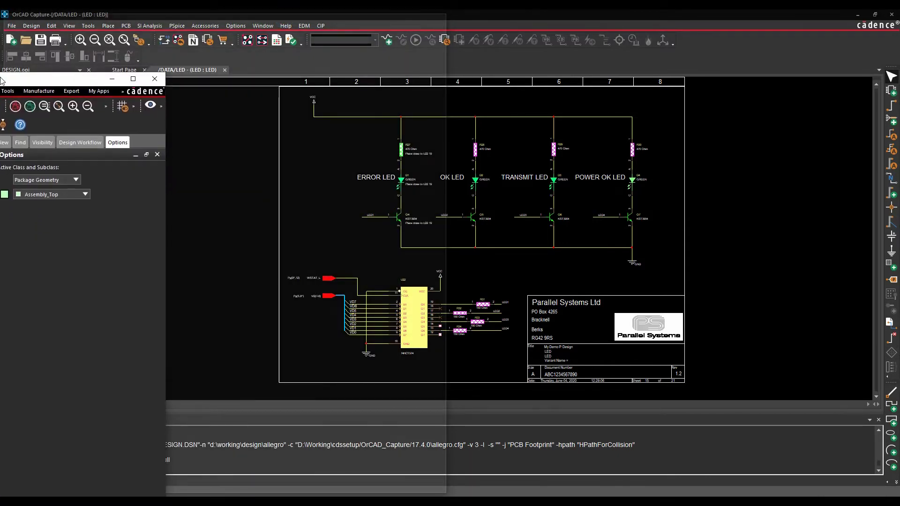
pyautogui.moveTo(284, 19); pyautogui.dragTo(1, 141)
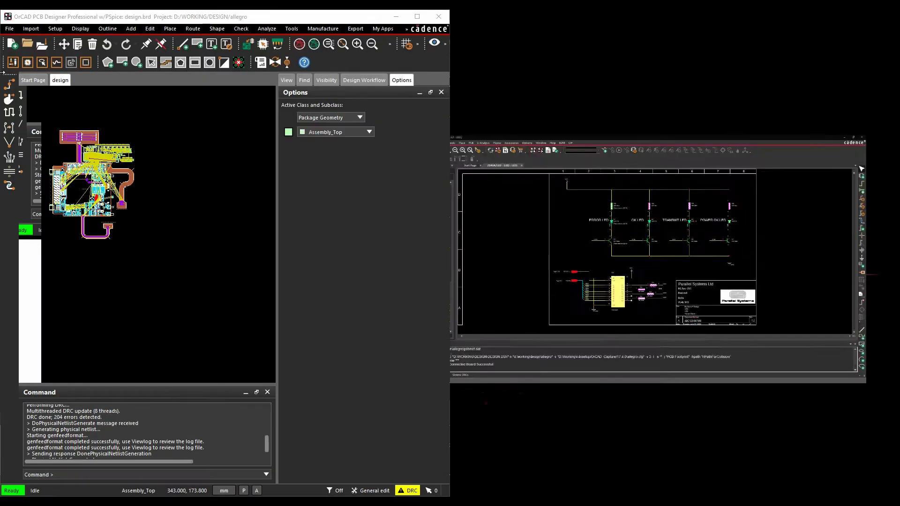
pyautogui.click(739, 257)
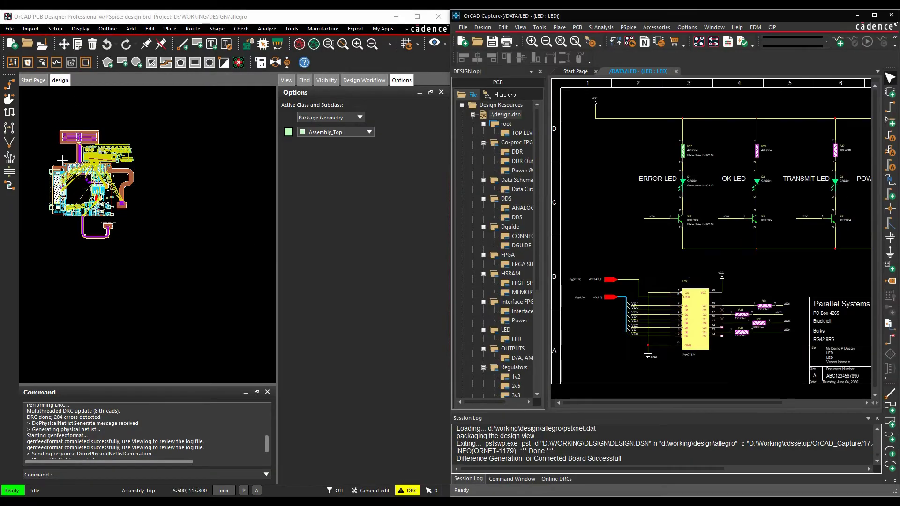
pyautogui.scroll(2, 63, 160)
pyautogui.scroll(2, 63, 160)
pyautogui.scroll(-2, 105, 154)
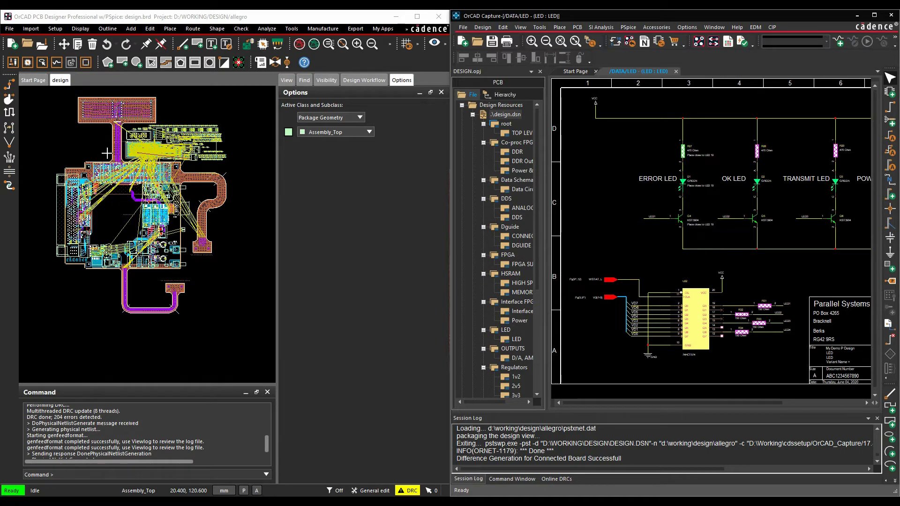
# Start Place Manual and drop resistors R31 and R32 onto the board by picking them in Capture
pyautogui.click(170, 28)
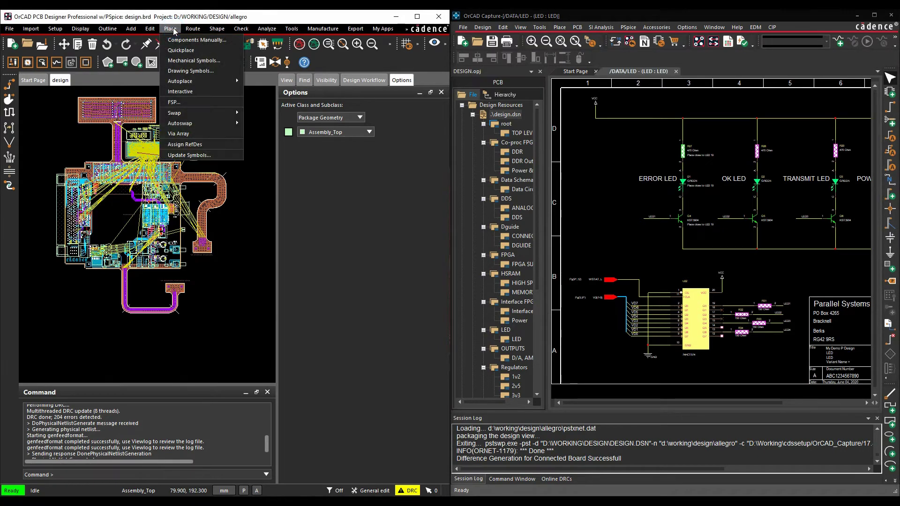
pyautogui.click(187, 40)
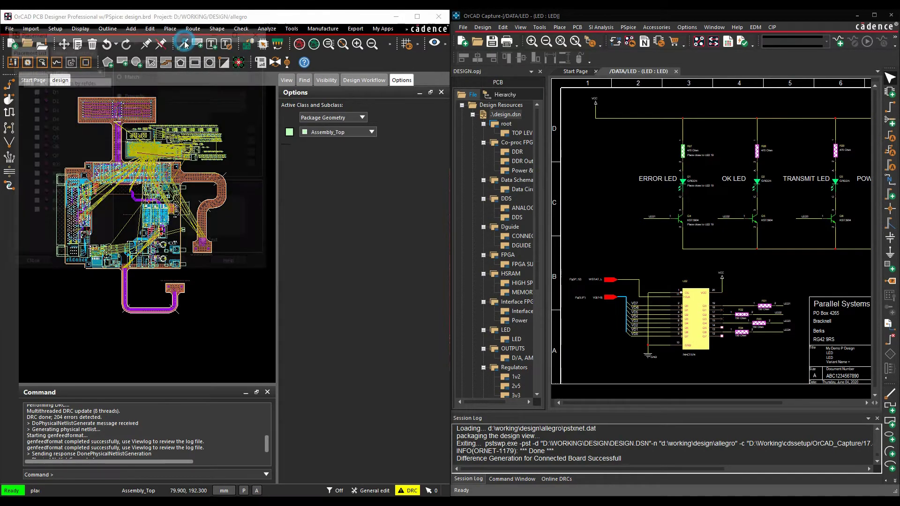
pyautogui.click(81, 265)
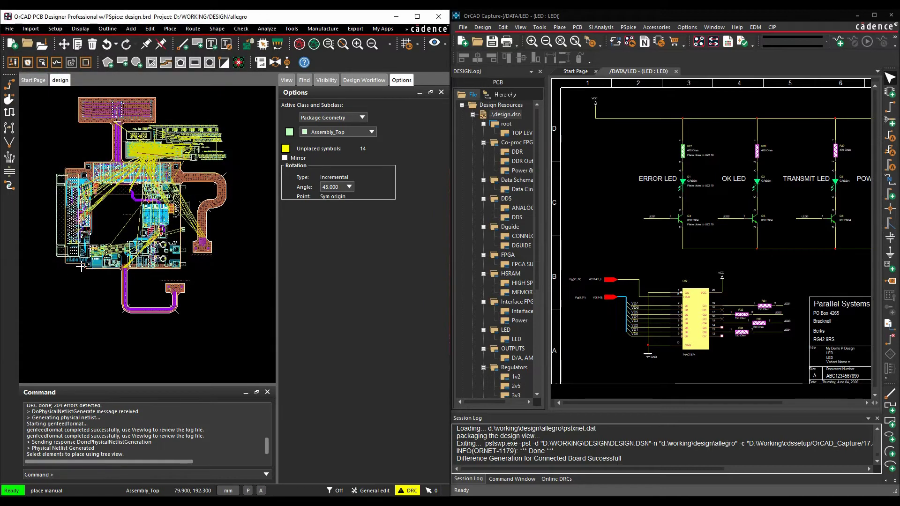
pyautogui.click(770, 313)
pyautogui.scroll(2, 182, 240)
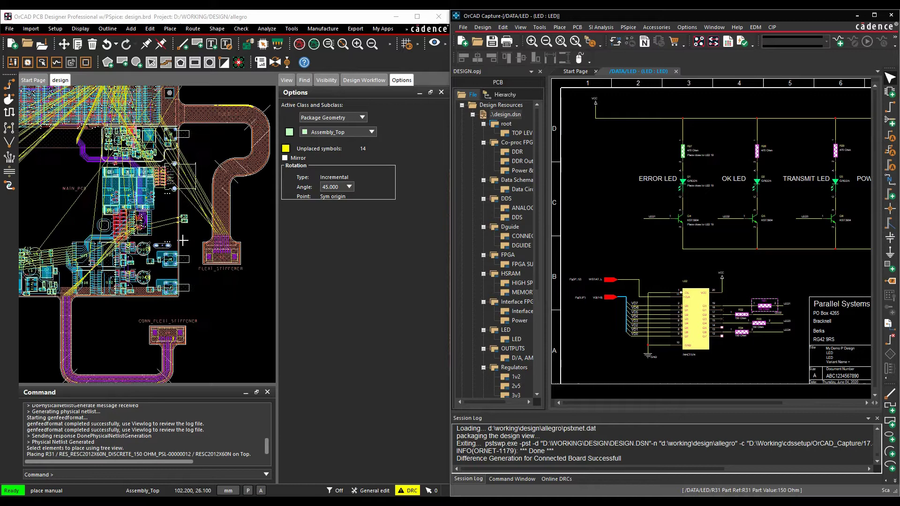
pyautogui.scroll(2, 183, 240)
pyautogui.click(201, 191)
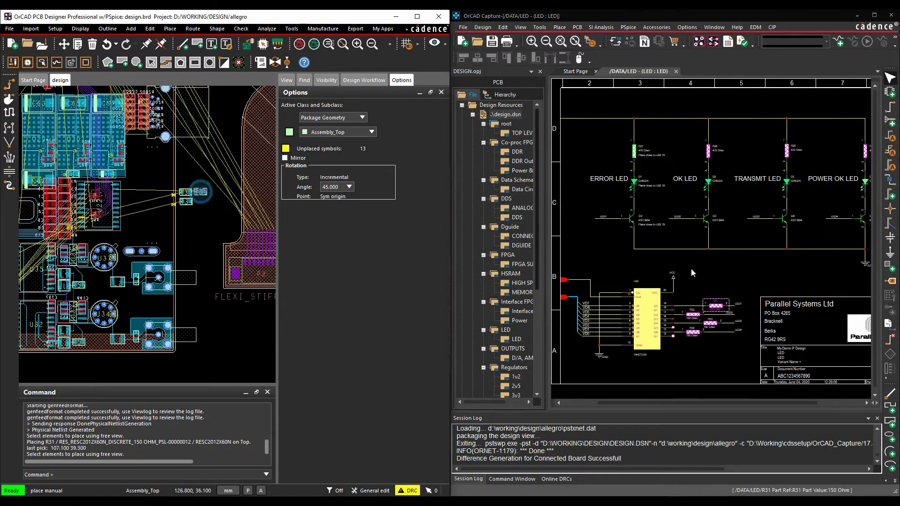
pyautogui.click(692, 314)
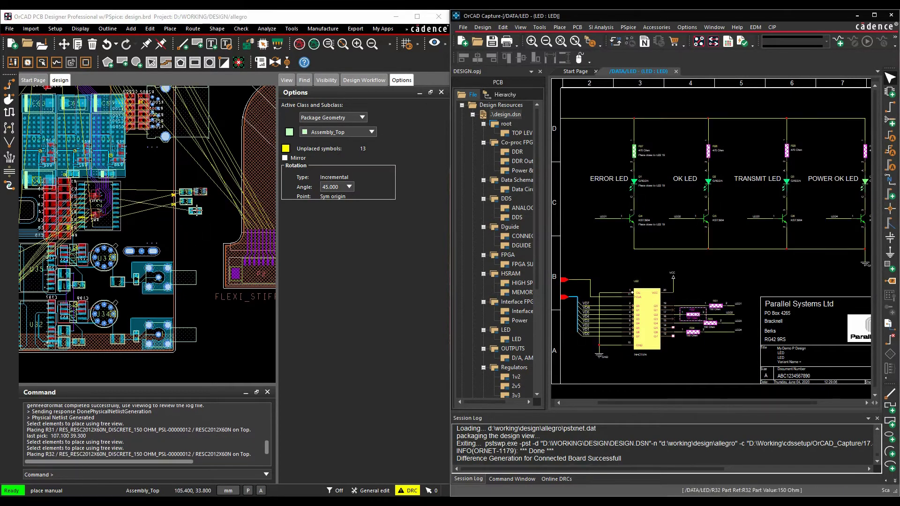
pyautogui.click(200, 202)
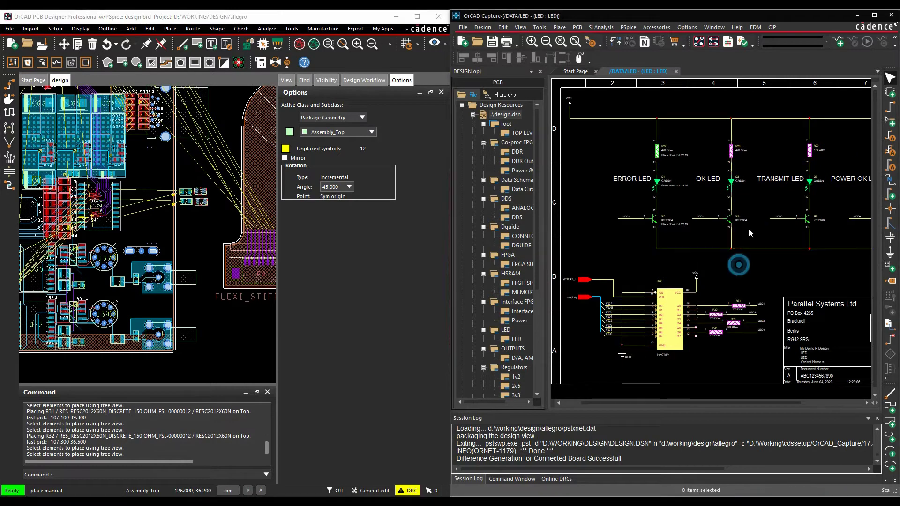
# Place LEDs D1–D4 and transistors Q4–Q7 on the board from the schematic selection
pyautogui.moveTo(622, 247)
pyautogui.mouseDown()
pyautogui.moveTo(761, 208)
pyautogui.moveTo(839, 151)
pyautogui.mouseUp()
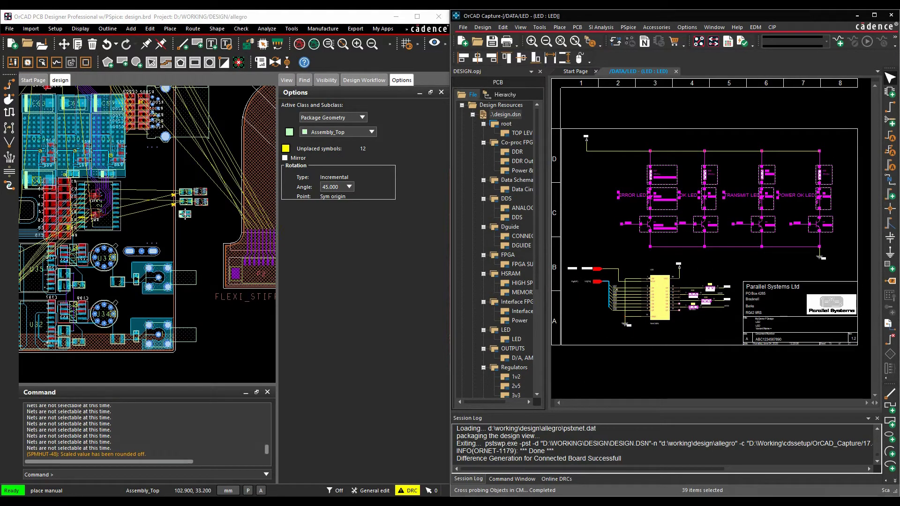
pyautogui.click(186, 211)
pyautogui.scroll(3, 196, 205)
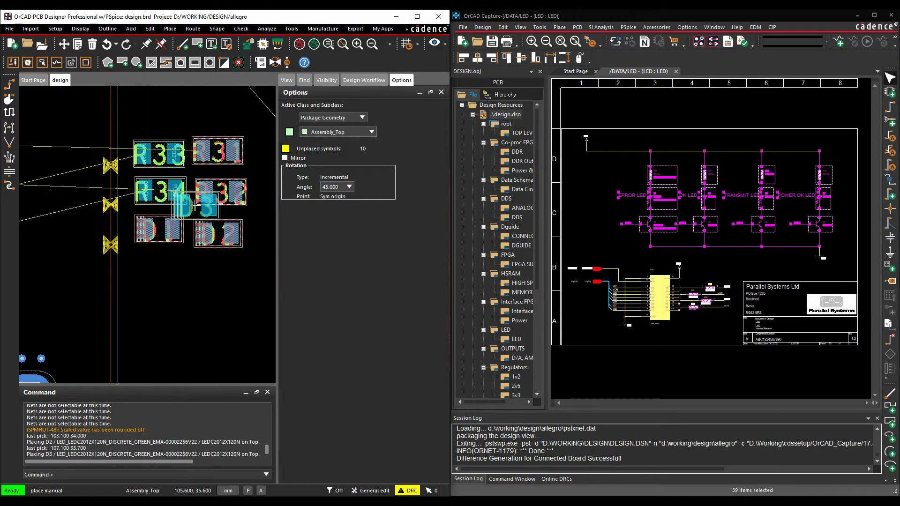
pyautogui.click(159, 263)
pyautogui.click(225, 265)
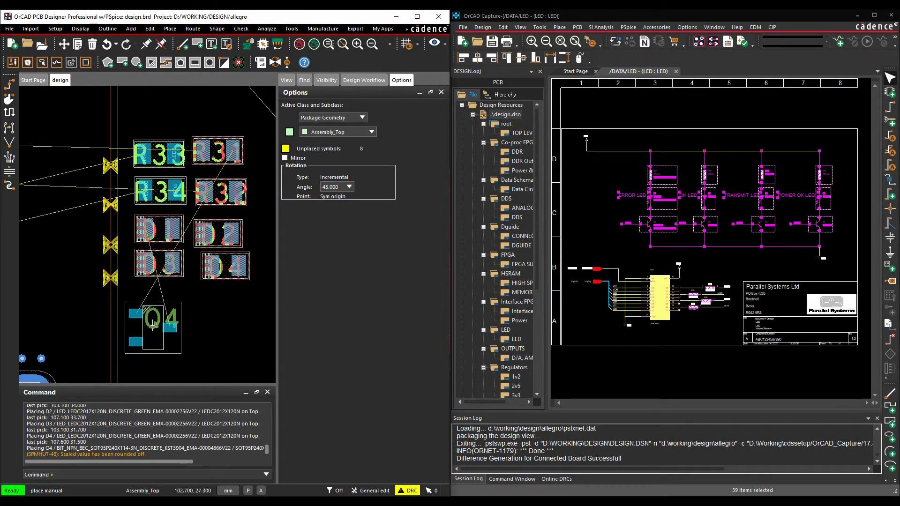
pyautogui.click(159, 308)
pyautogui.click(220, 306)
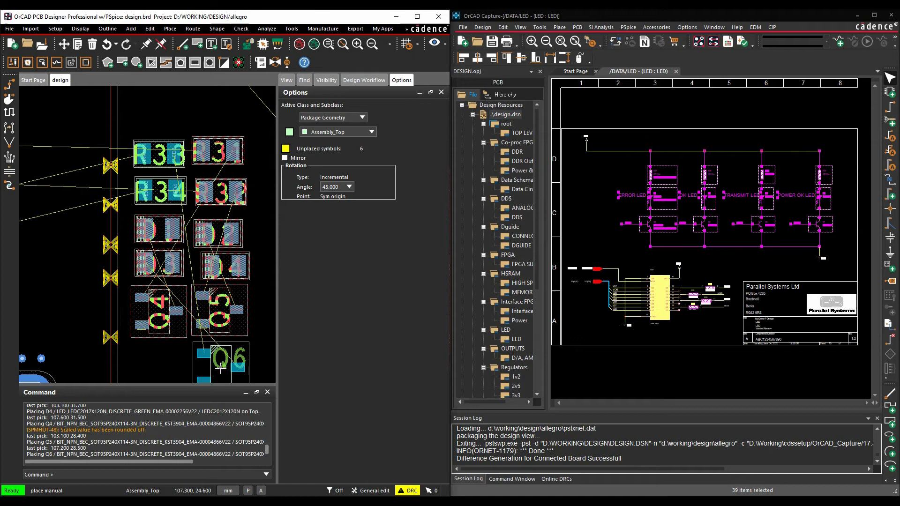
pyautogui.click(221, 366)
pyautogui.click(158, 364)
# Place resistors R27, R28, R29 and R30 beside the other resistors on the board
pyautogui.click(157, 107)
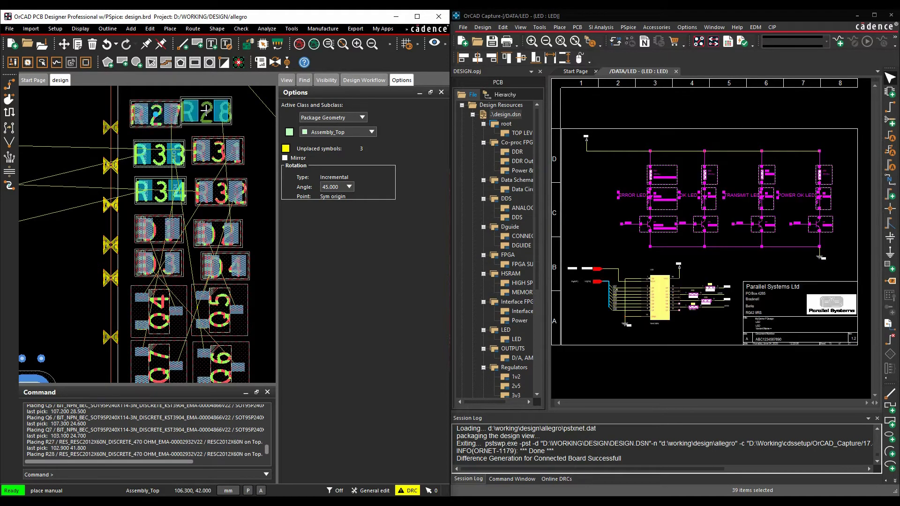
pyautogui.click(205, 109)
pyautogui.scroll(-3, 207, 117)
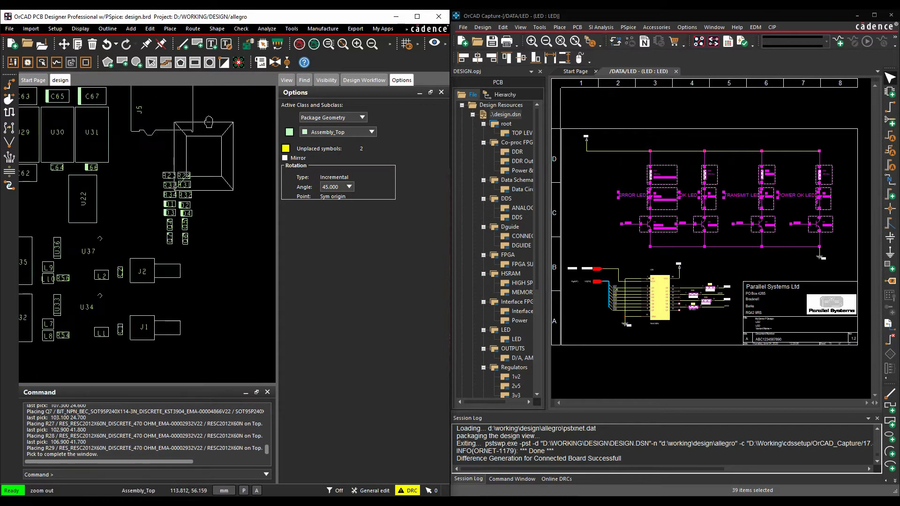
pyautogui.scroll(-2, 181, 227)
pyautogui.scroll(-3, 168, 151)
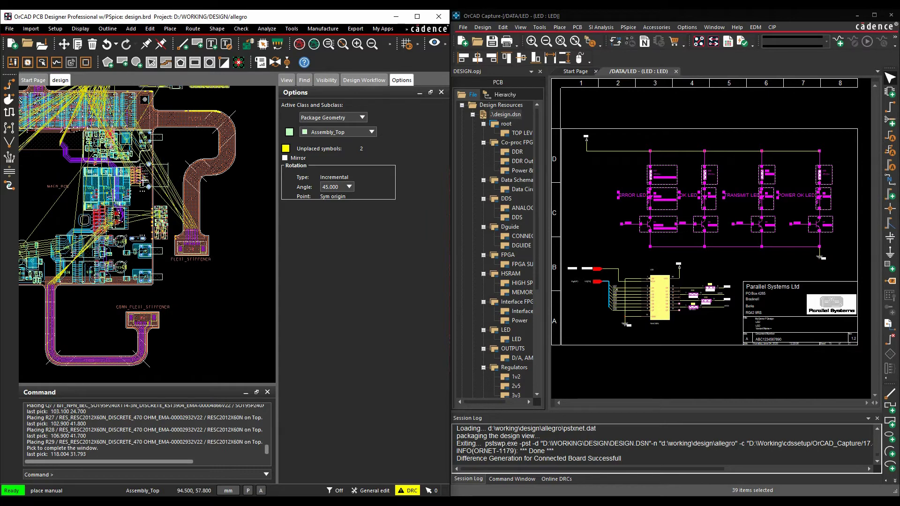
pyautogui.scroll(5, 143, 180)
pyautogui.click(200, 268)
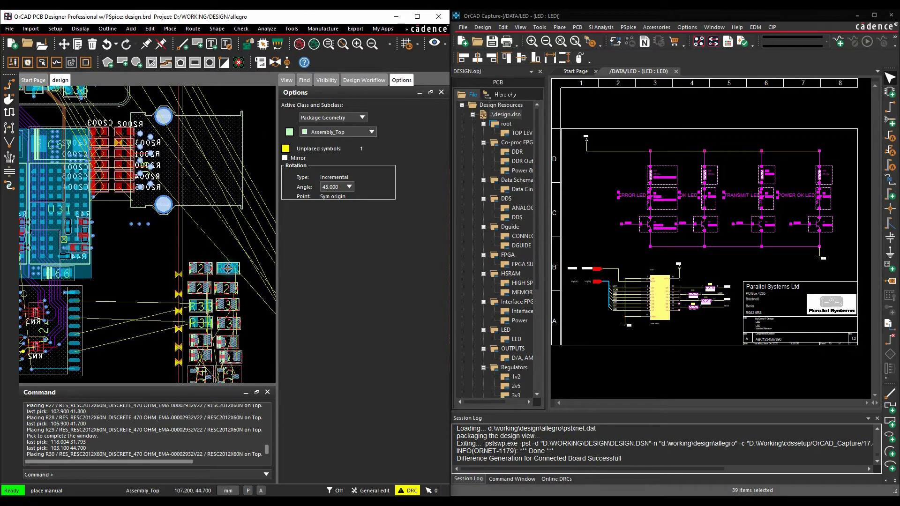
pyautogui.click(227, 268)
# Clear the parts selected in the schematic and call up the board's finishing options
pyautogui.click(196, 250)
pyautogui.click(598, 226)
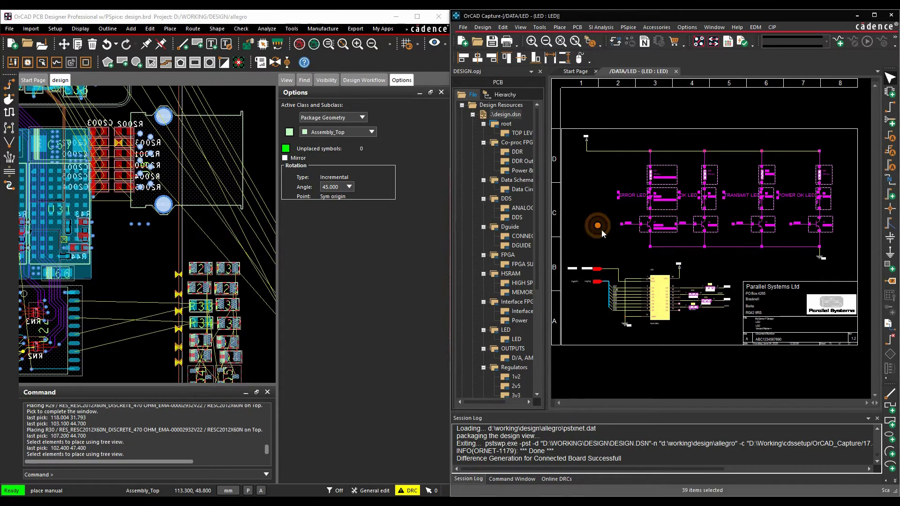
pyautogui.click(565, 229)
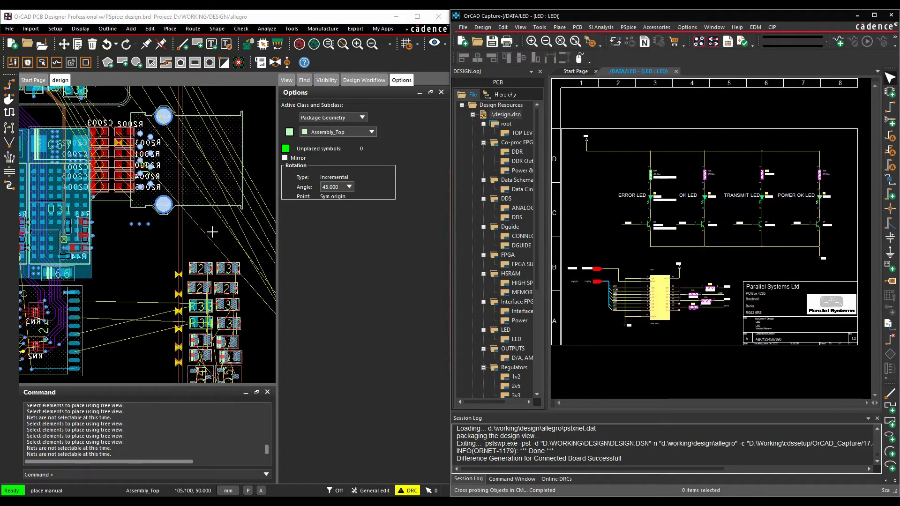
pyautogui.rightClick(157, 249)
# Finish manual placement and cross-probe chip U22 from the schematic to the board
pyautogui.click(164, 256)
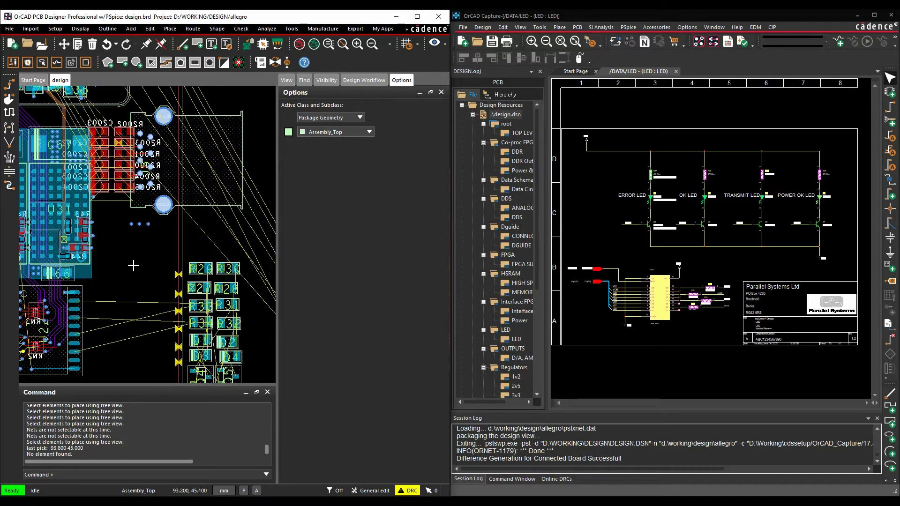
pyautogui.click(656, 298)
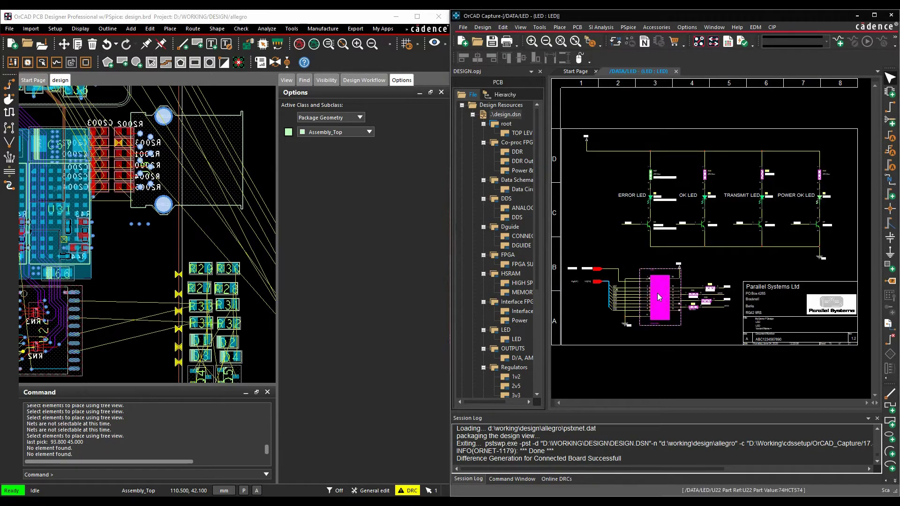
pyautogui.click(602, 231)
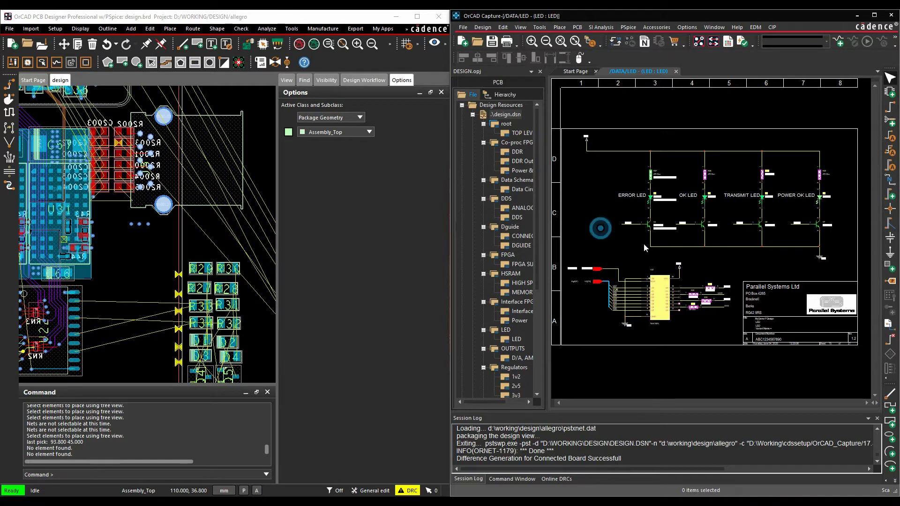
pyautogui.click(604, 239)
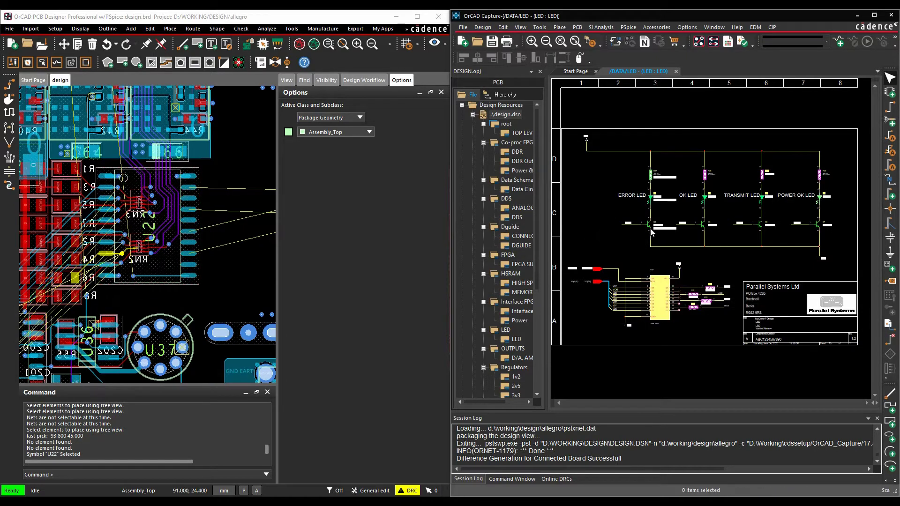
pyautogui.keyDown('ctrl'); pyautogui.scroll(1, 665, 241); pyautogui.keyUp('ctrl')
# Cross-probe parts Q4, D1, D2, Q5, R27, U22 and R31 to the board
pyautogui.click(721, 247)
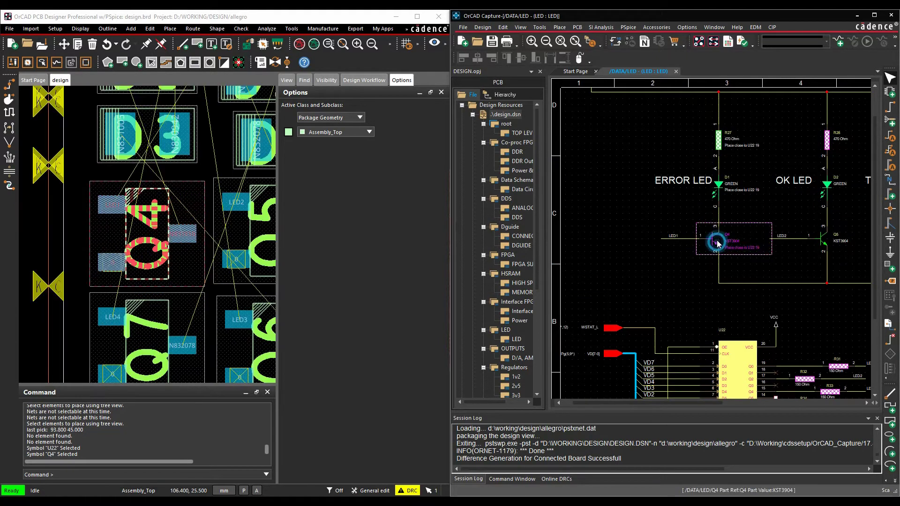
pyautogui.click(718, 188)
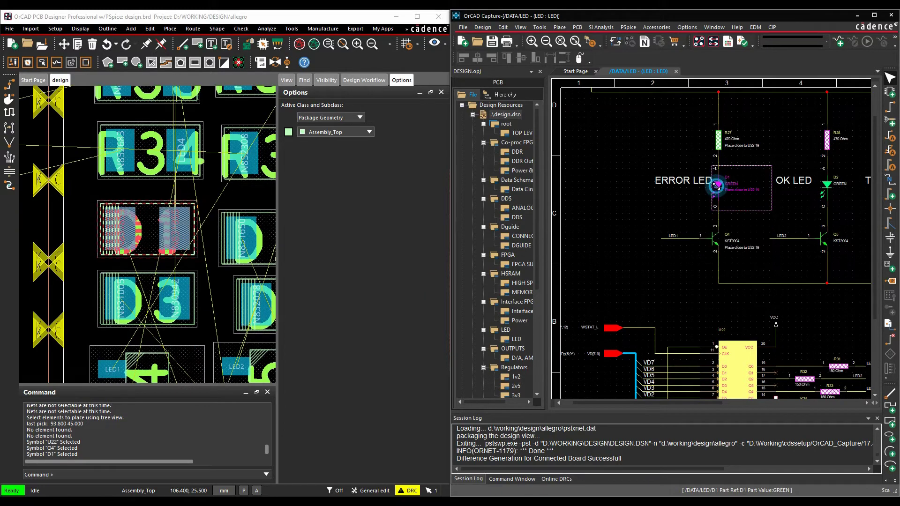
pyautogui.click(833, 189)
pyautogui.click(824, 240)
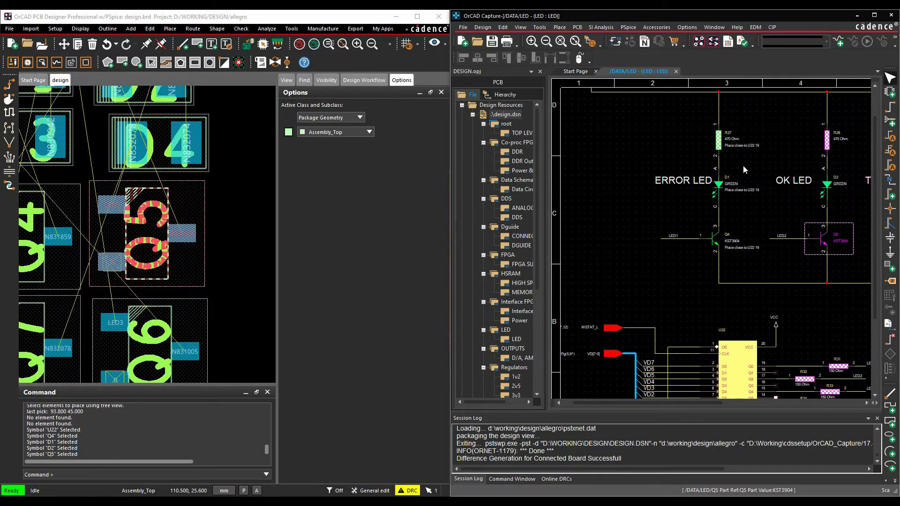
pyautogui.click(721, 143)
pyautogui.click(740, 368)
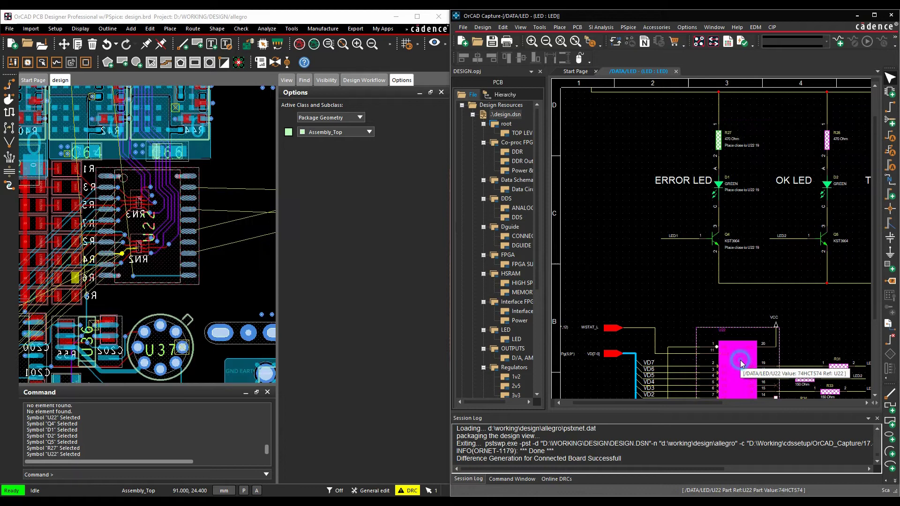
pyautogui.click(808, 334)
pyautogui.click(838, 366)
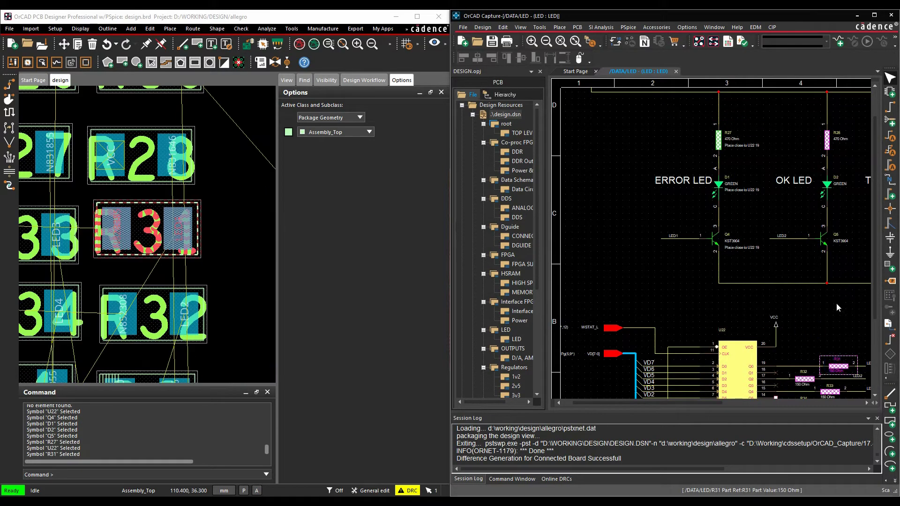
pyautogui.click(819, 324)
# Zoom out to the whole page and cross-probe nets LED1 and LED2 to the board
pyautogui.press('Home')
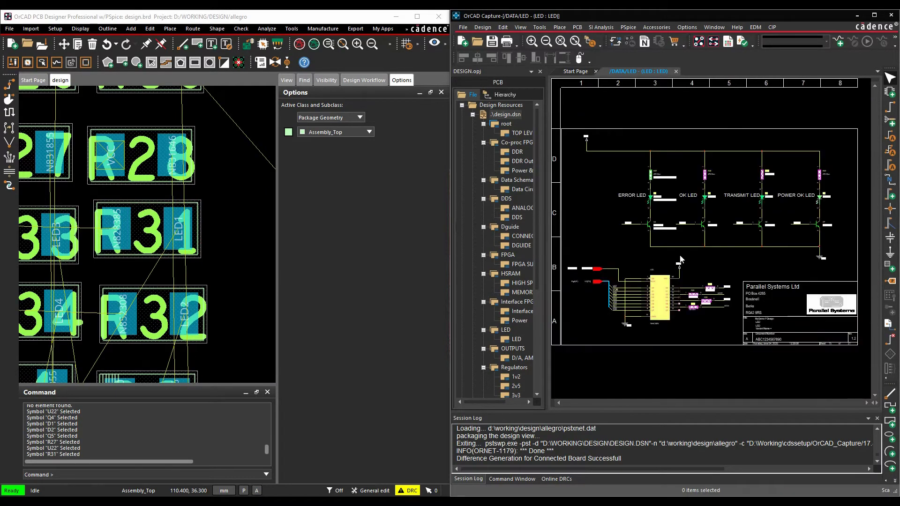
pyautogui.keyDown('ctrl'); pyautogui.scroll(2, 684, 201); pyautogui.keyUp('ctrl')
pyautogui.click(610, 279)
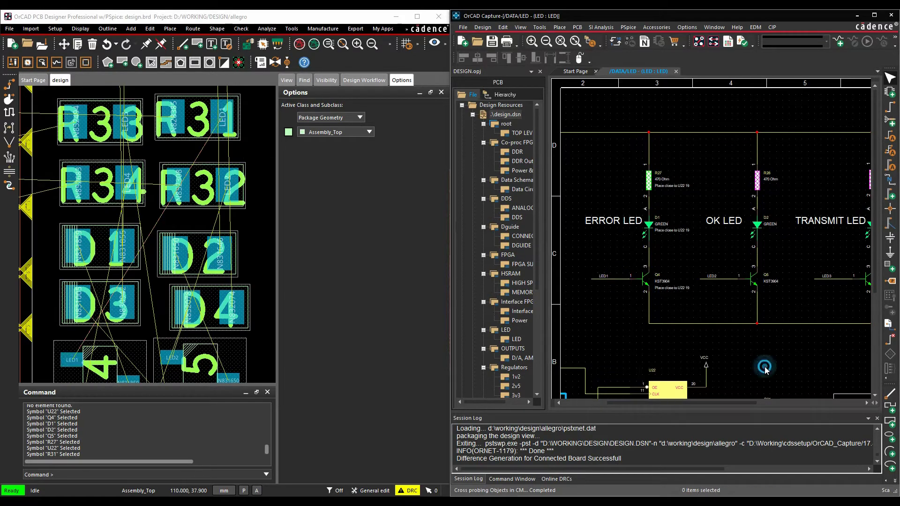
pyautogui.click(722, 279)
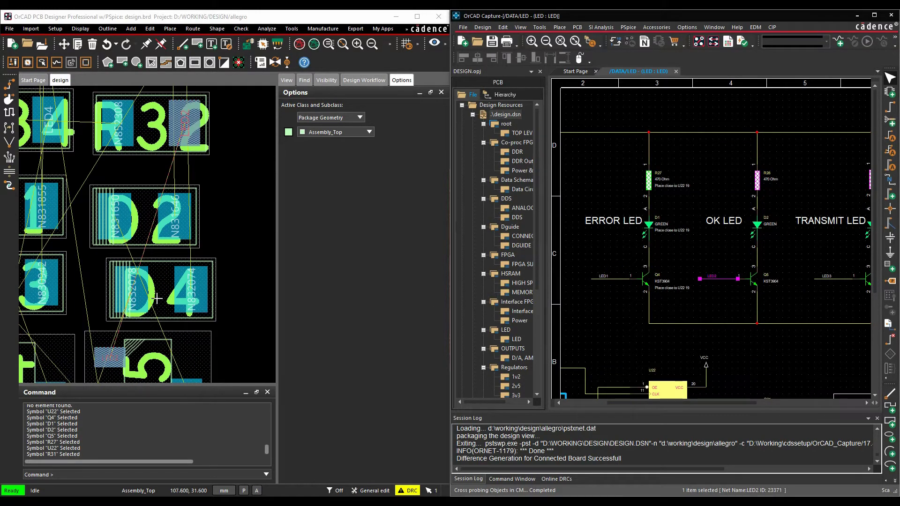
pyautogui.click(785, 360)
# Open the Data Circuit page, cross-probe net VD7, and return to the LED page
pyautogui.doubleClick(518, 189)
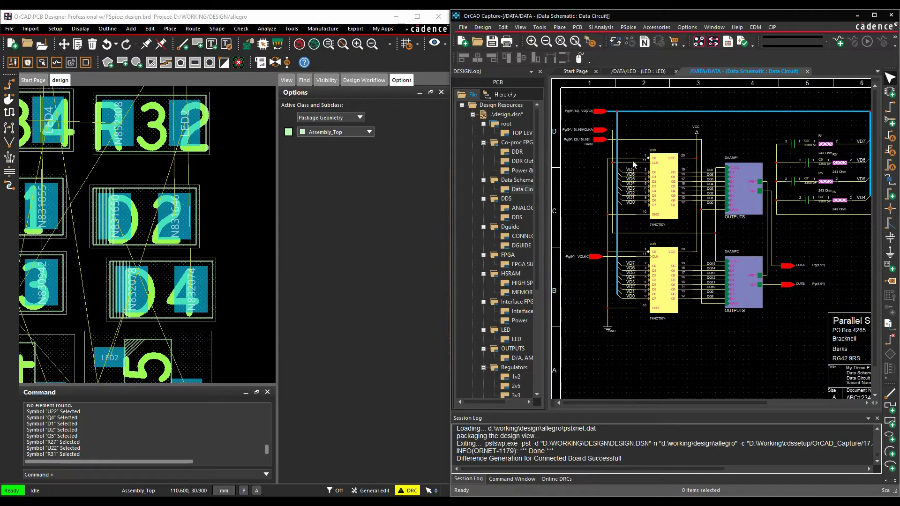
pyautogui.keyDown('ctrl'); pyautogui.scroll(2, 723, 257); pyautogui.keyUp('ctrl')
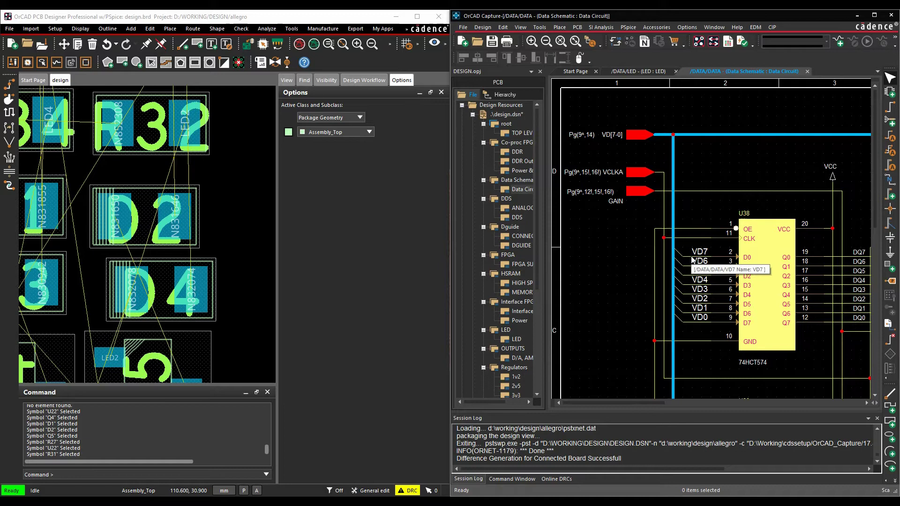
pyautogui.click(705, 256)
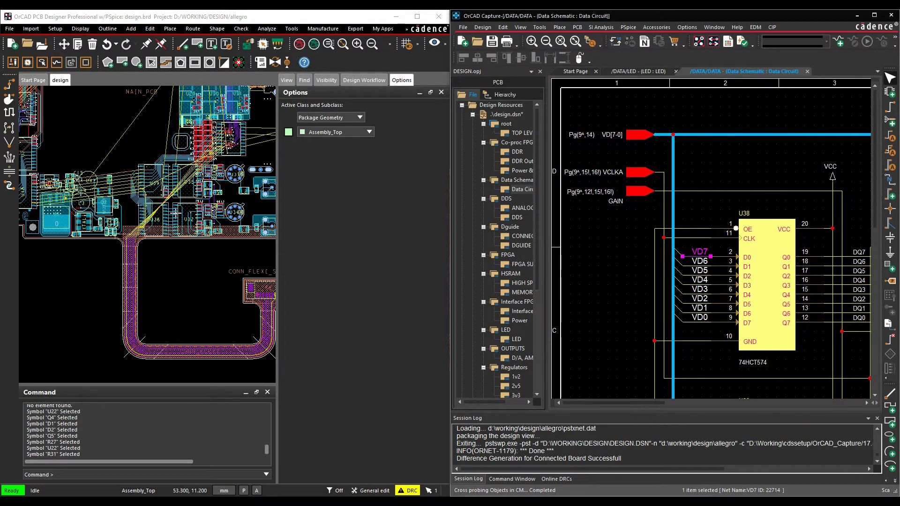
pyautogui.click(203, 276)
# Highlight connector P3 on the board with the Find filter limited to symbols
pyautogui.rightClick(195, 274)
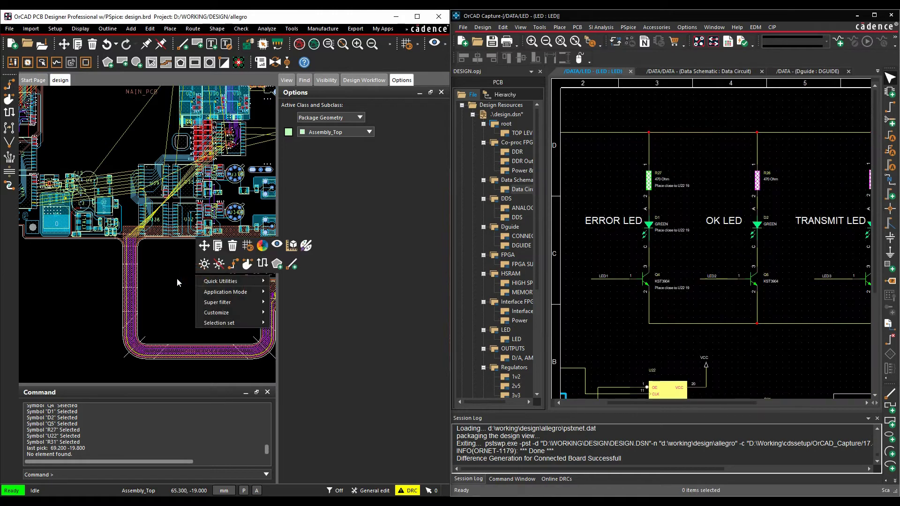
pyautogui.click(177, 281)
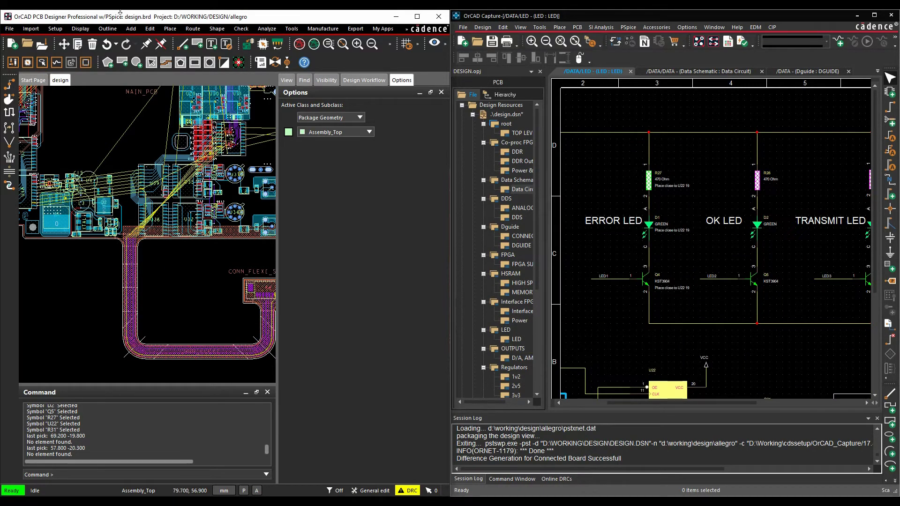
pyautogui.click(78, 29)
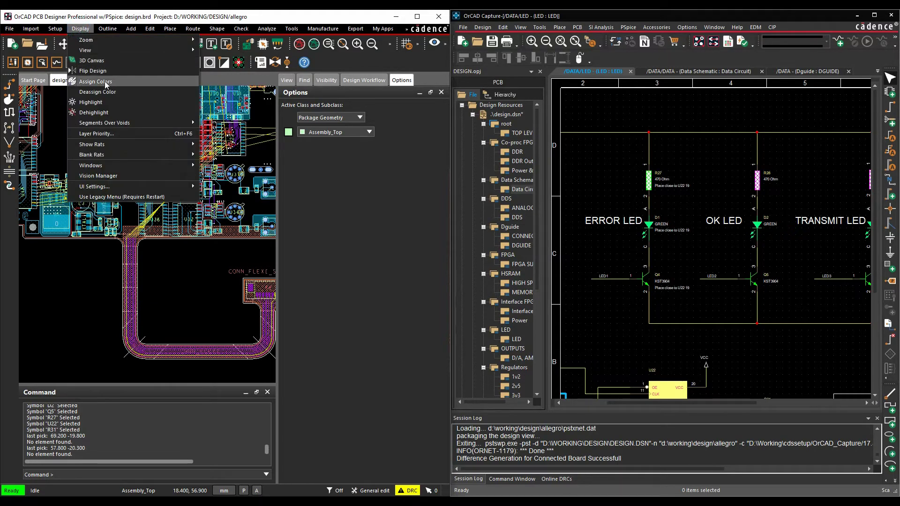
pyautogui.click(94, 102)
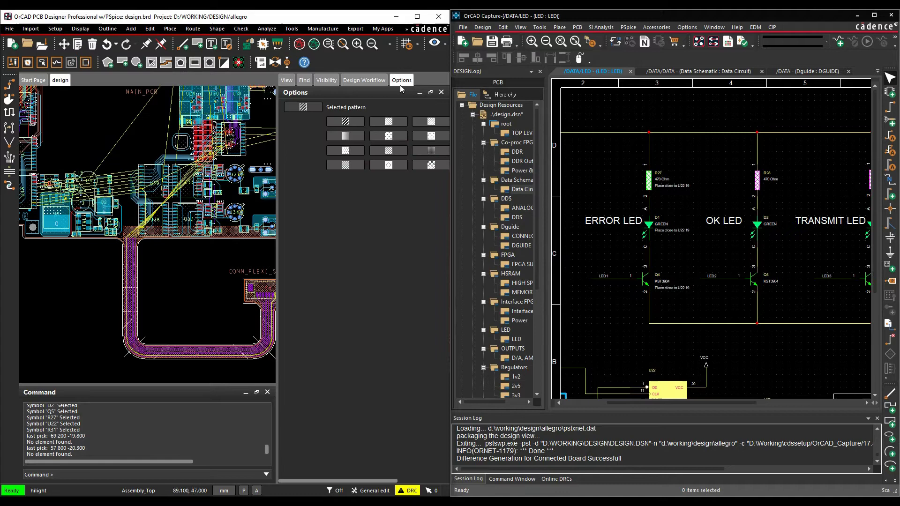
pyautogui.click(304, 79)
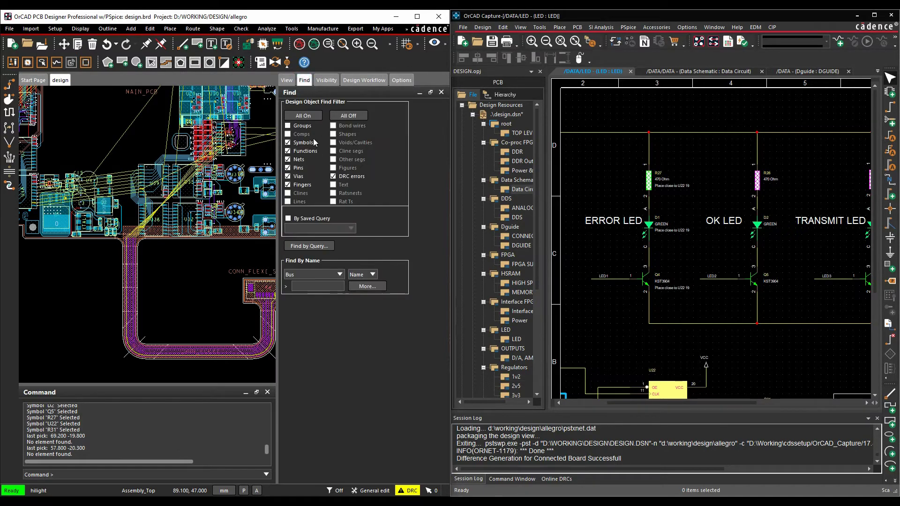
pyautogui.click(348, 115)
pyautogui.click(287, 142)
pyautogui.click(253, 292)
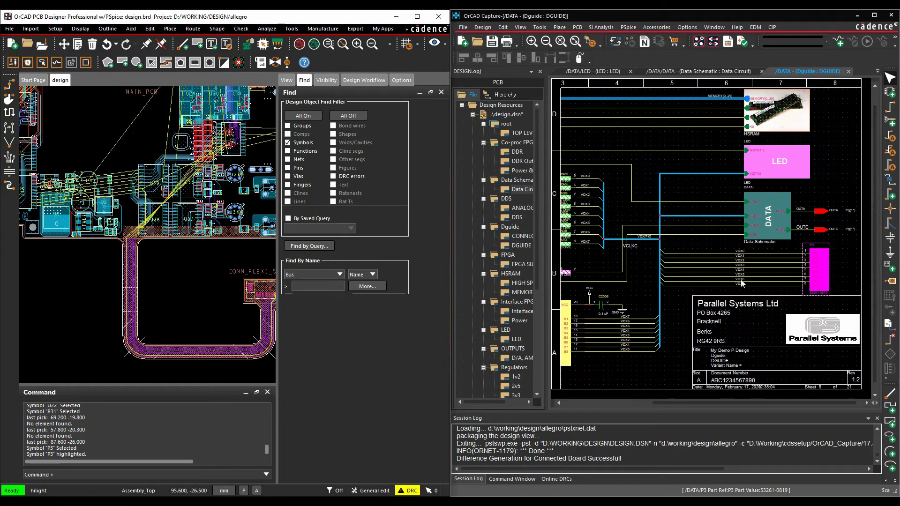
# Highlight nets DQ5 and DQ6 with the Find filter set to nets, then finish the command
pyautogui.click(197, 305)
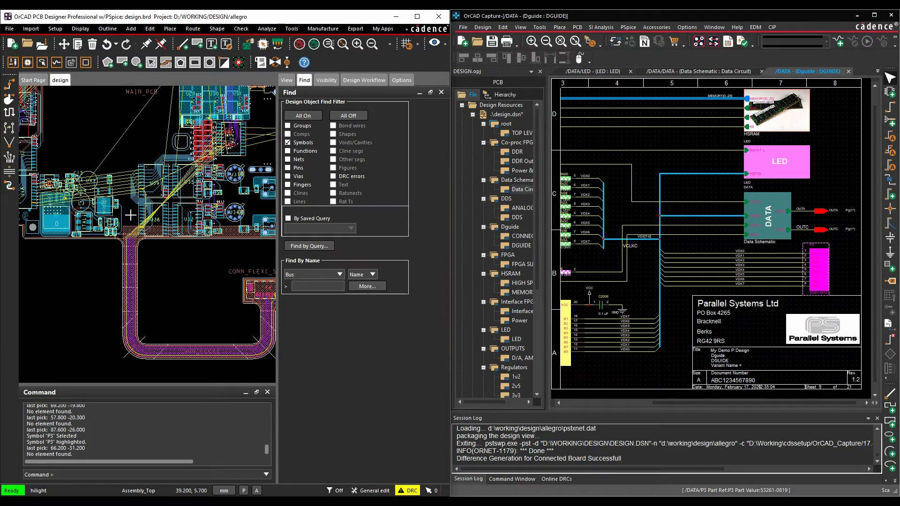
pyautogui.scroll(3, 189, 294)
pyautogui.moveTo(149, 257); pyautogui.dragTo(128, 310, button='middle')
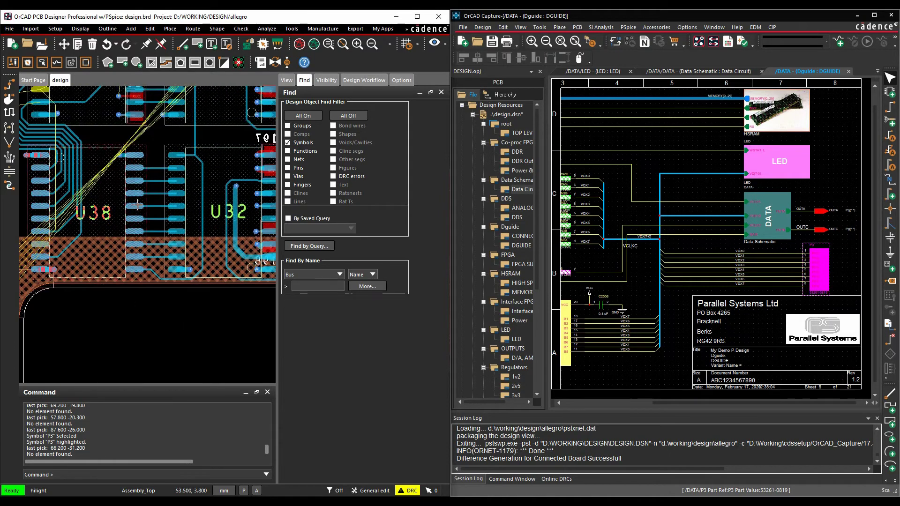
pyautogui.scroll(3, 194, 201)
pyautogui.click(216, 102)
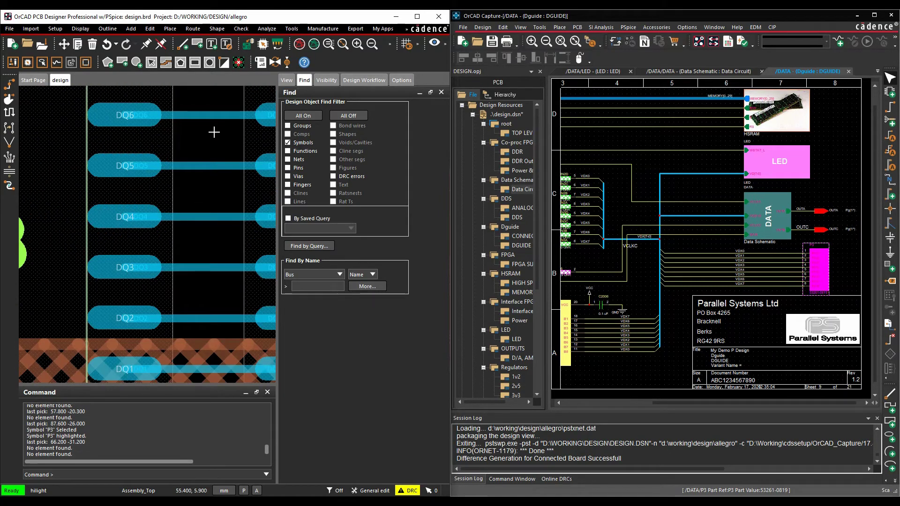
pyautogui.click(288, 159)
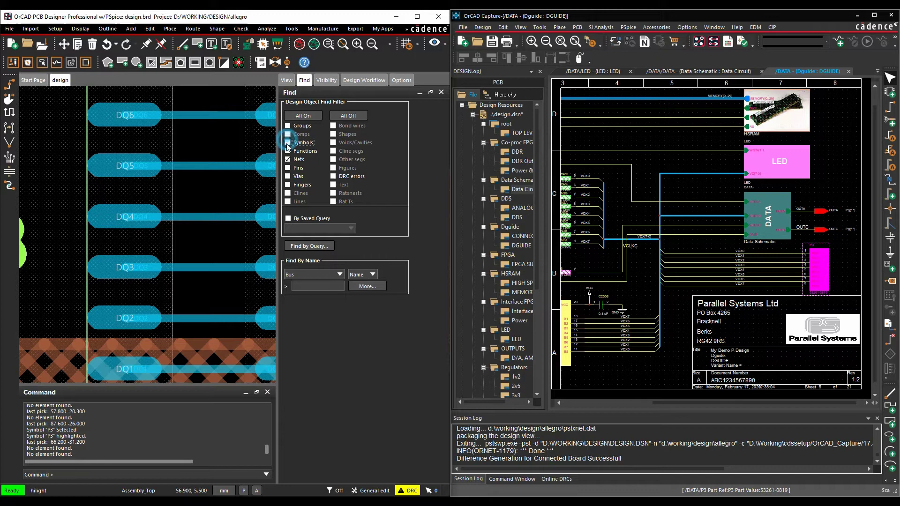
pyautogui.moveTo(209, 183); pyautogui.dragTo(221, 102)
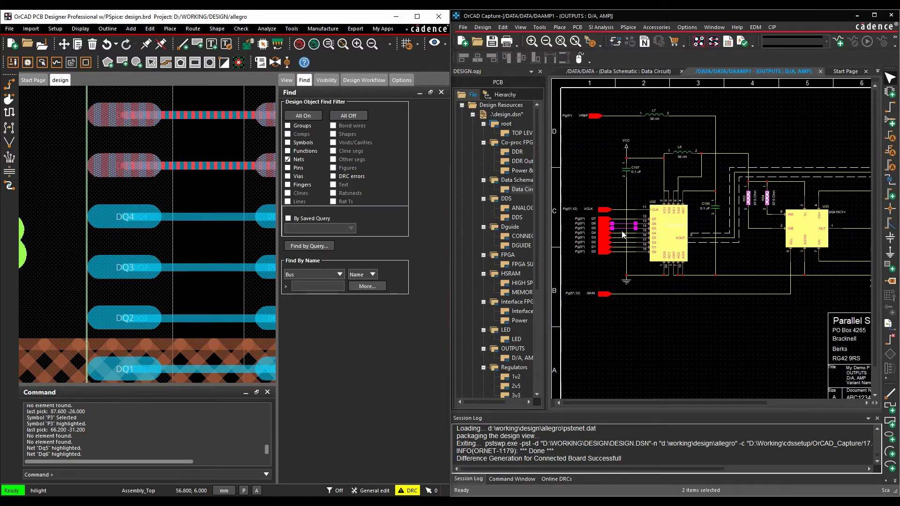
pyautogui.rightClick(208, 194)
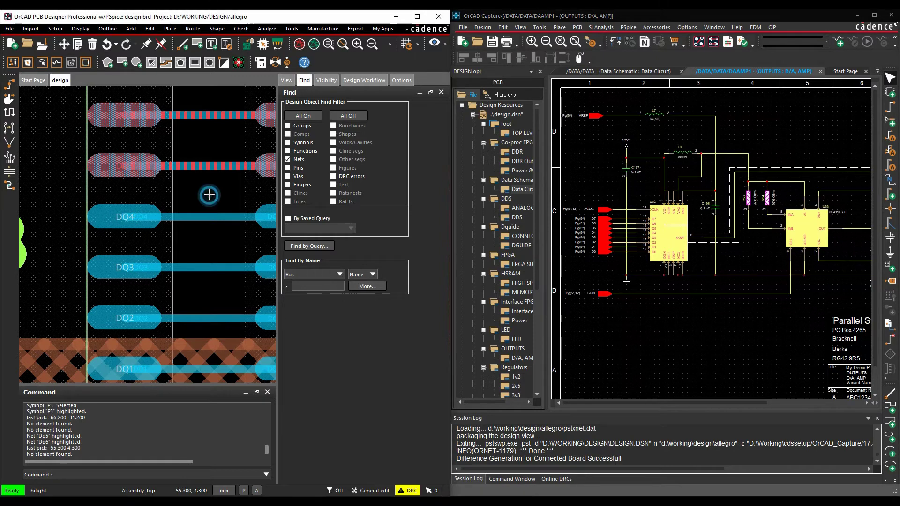
pyautogui.click(221, 200)
pyautogui.click(208, 194)
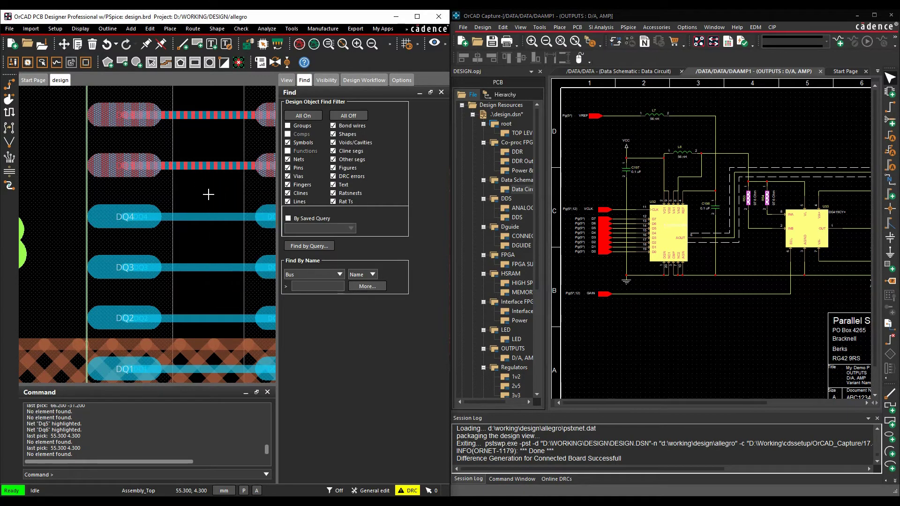
pyautogui.click(55, 31)
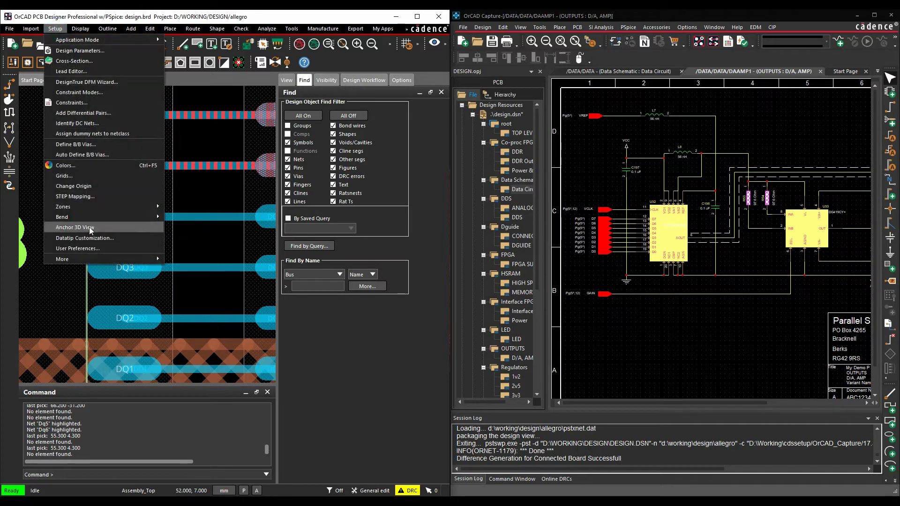
pyautogui.click(90, 251)
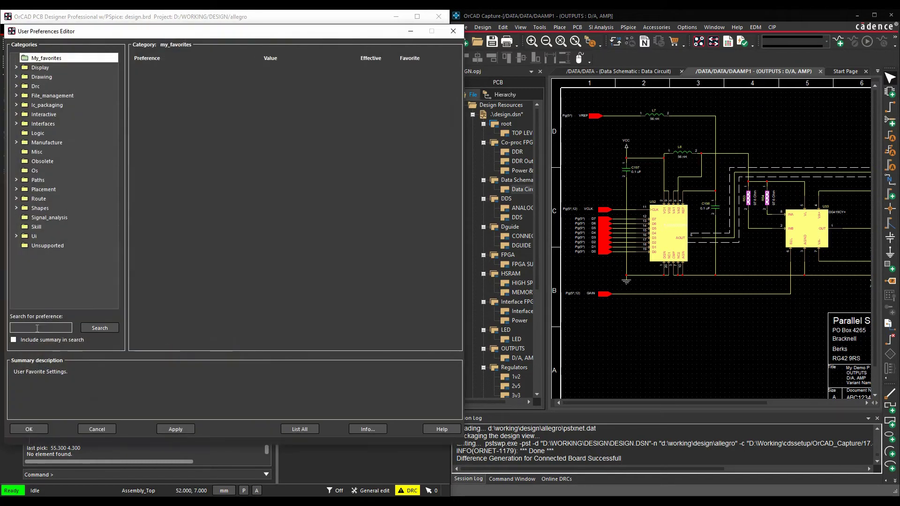
pyautogui.write('select')
pyautogui.press('Return')
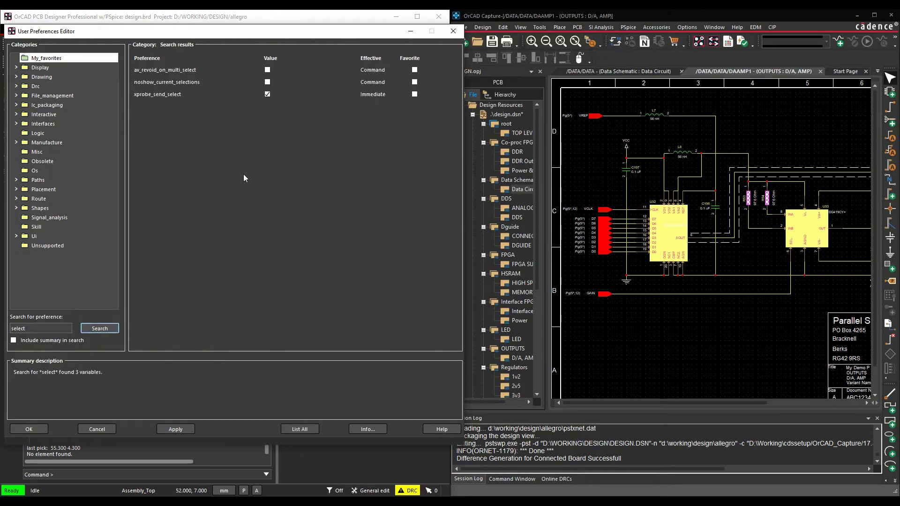
pyautogui.click(134, 95)
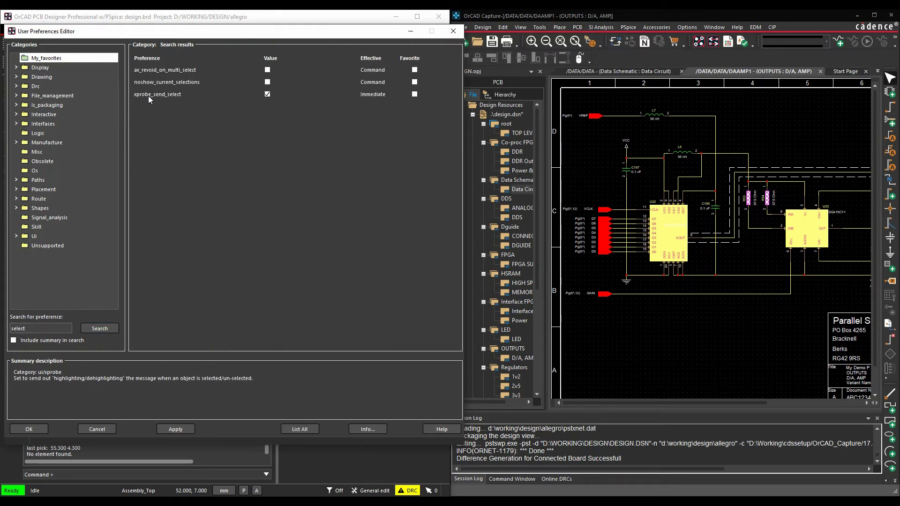
pyautogui.click(16, 236)
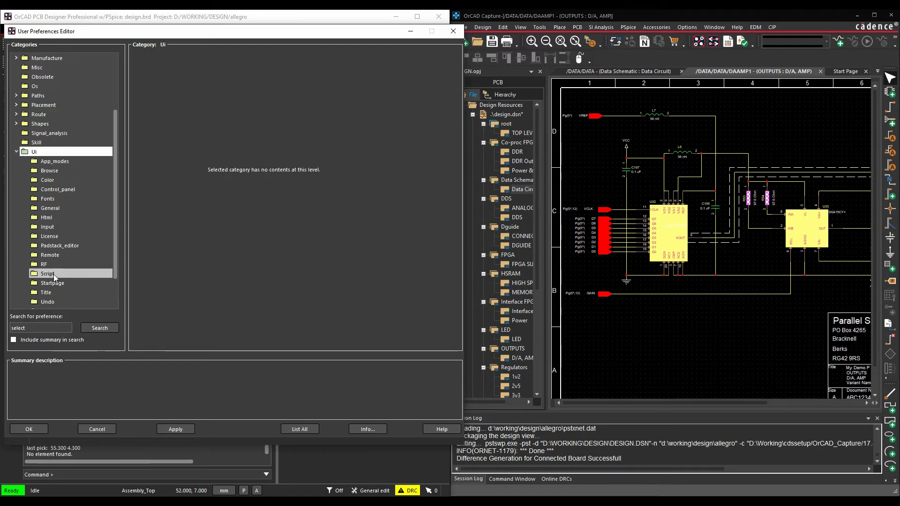
pyautogui.scroll(-2, 57, 290)
pyautogui.click(51, 283)
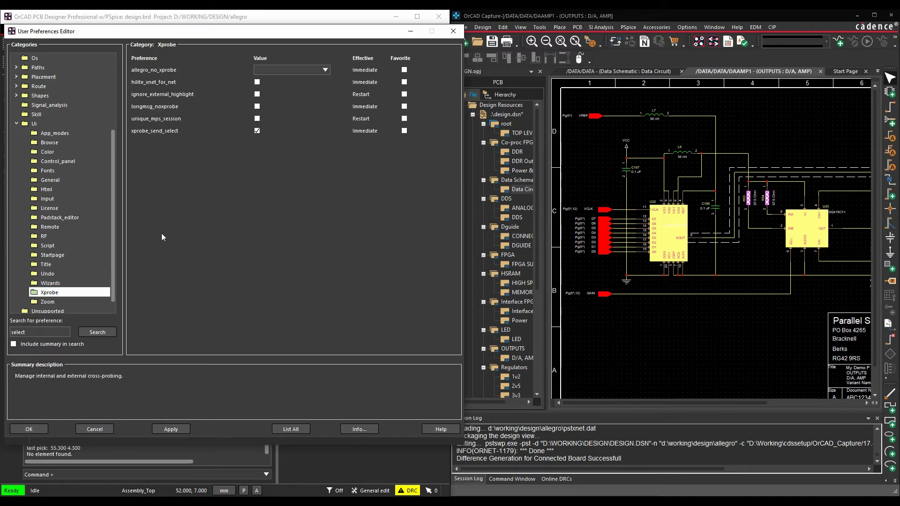
pyautogui.click(164, 134)
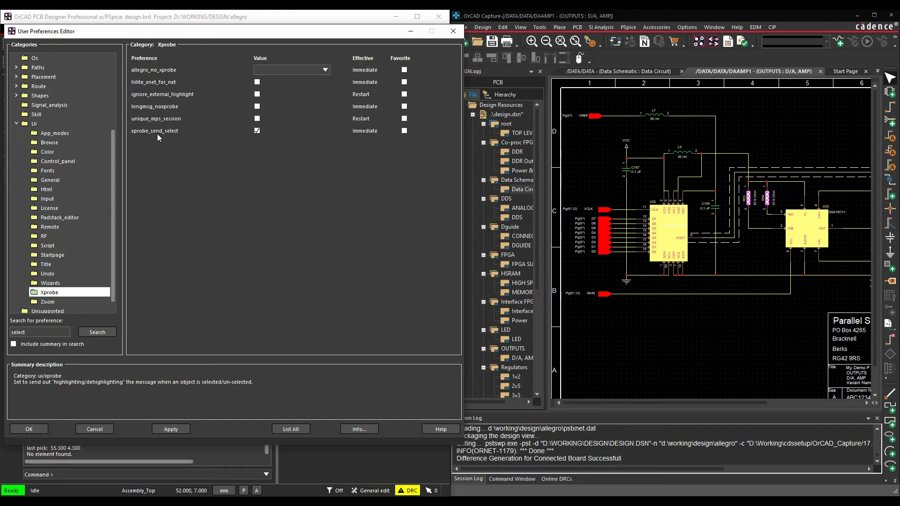
pyautogui.click(38, 426)
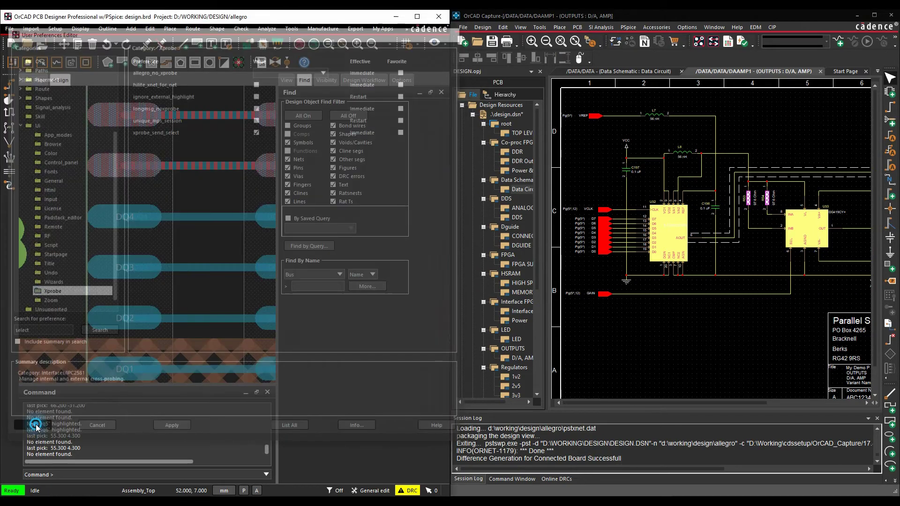
# Highlight the DQ4 net on the board and then clear its highlight
pyautogui.rightClick(203, 193)
pyautogui.click(203, 193)
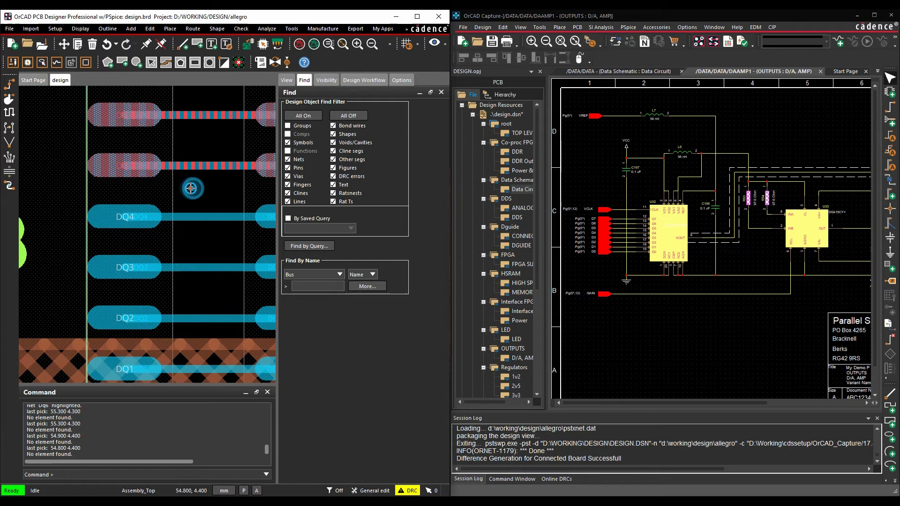
pyautogui.click(204, 211)
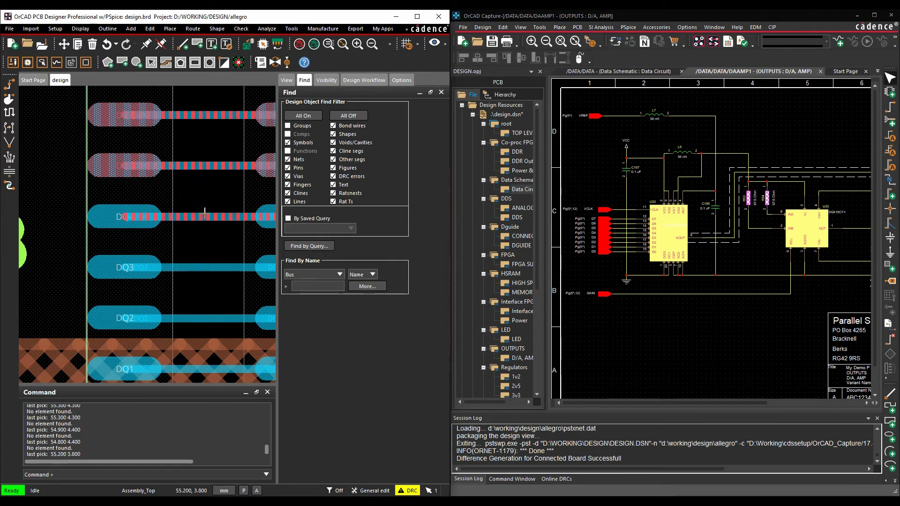
pyautogui.click(205, 213)
pyautogui.click(205, 213)
pyautogui.click(205, 213)
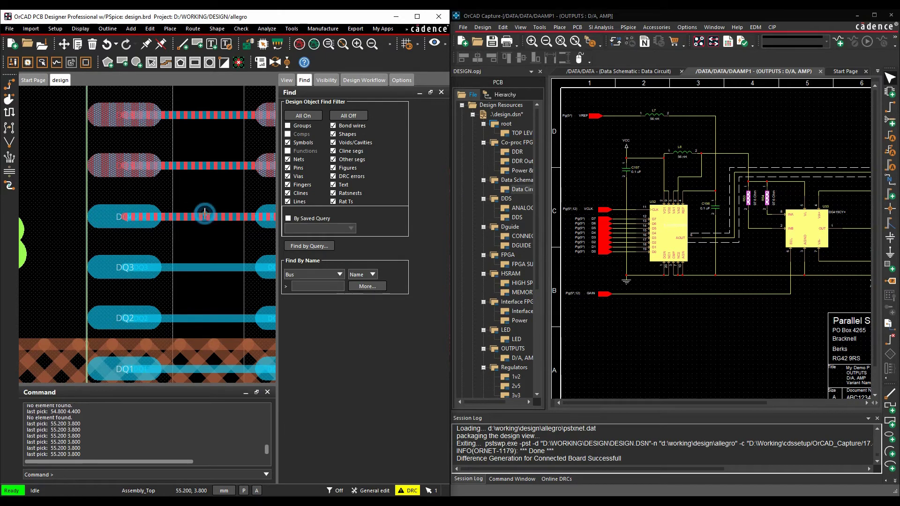
pyautogui.click(197, 243)
pyautogui.rightClick(192, 242)
pyautogui.click(188, 245)
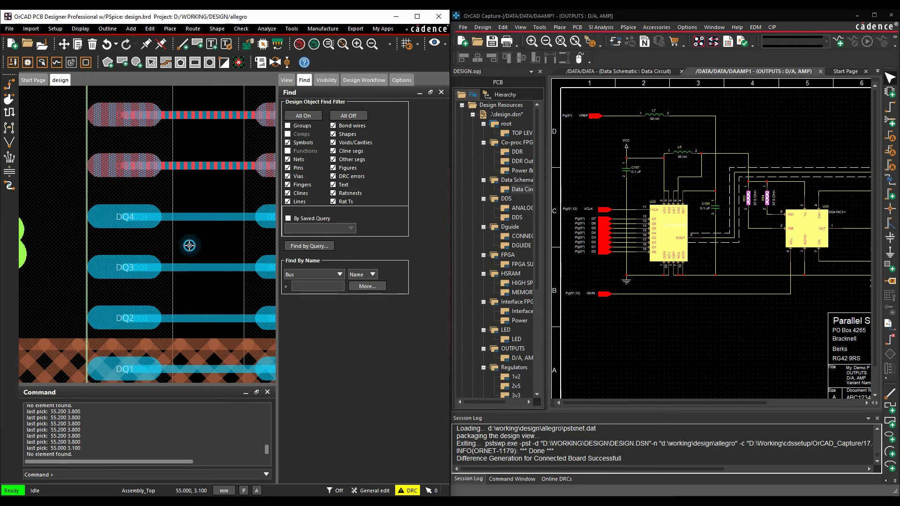
pyautogui.click(205, 217)
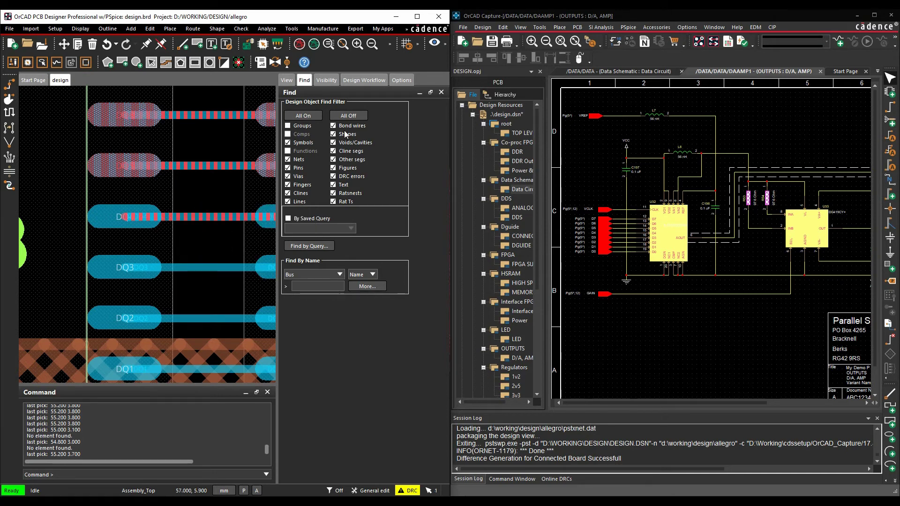
# Restrict the Find filter to nets only and cross-probe DQ3, then clear Capture's selection
pyautogui.click(348, 115)
pyautogui.click(287, 159)
pyautogui.click(205, 270)
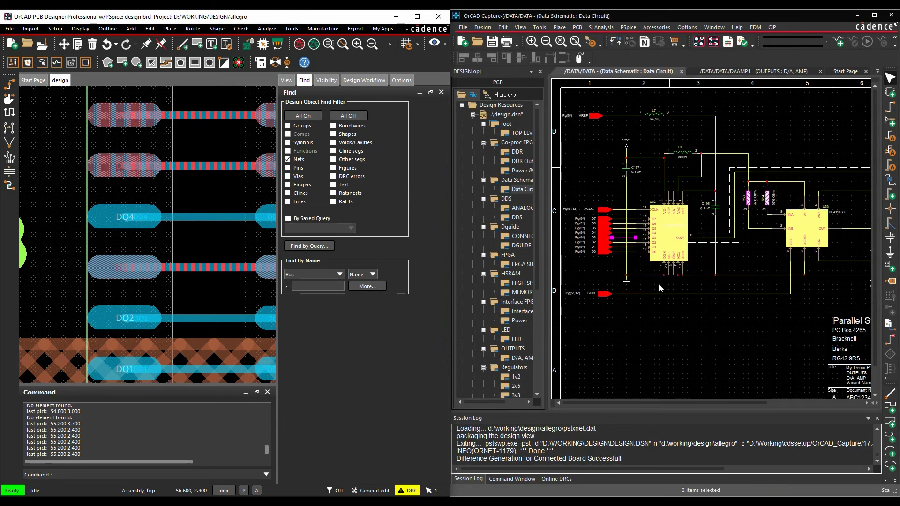
pyautogui.click(583, 267)
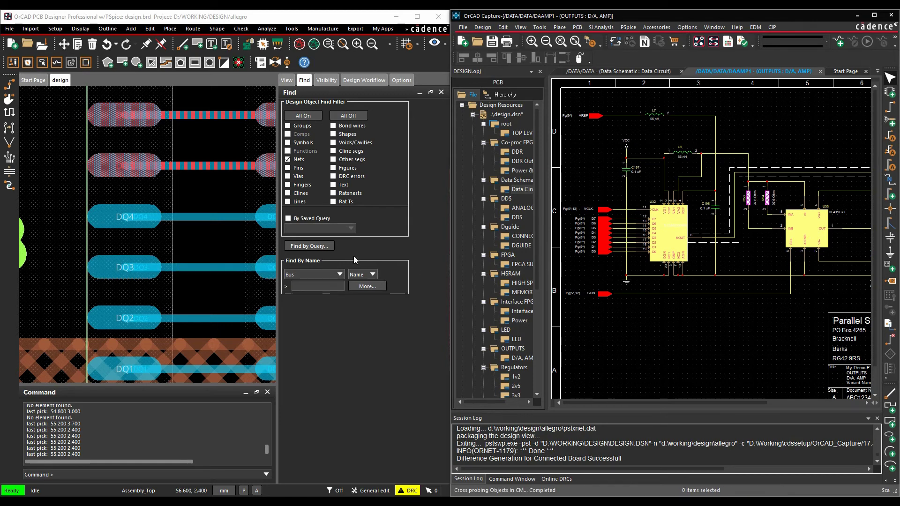
# Open Constraint Manager via Setup > Constraints, cross-probe net A8, and move the window aside
pyautogui.click(55, 29)
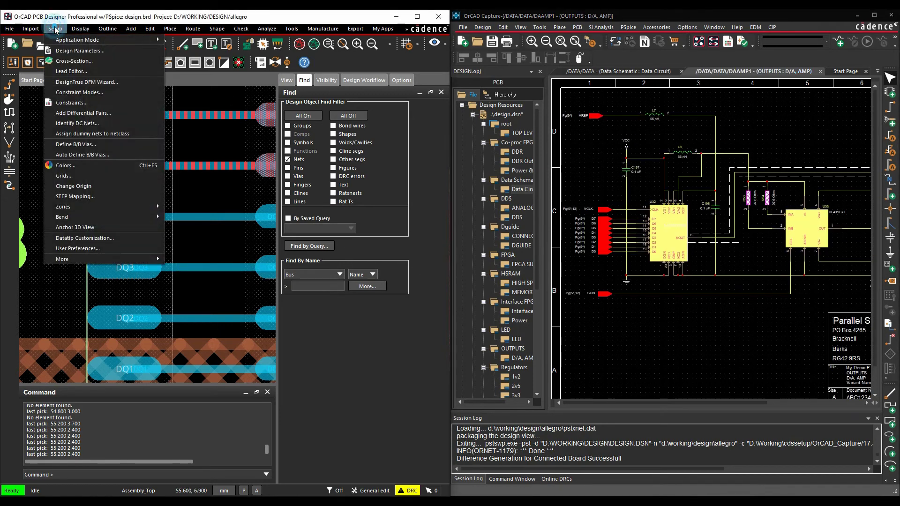
pyautogui.click(57, 102)
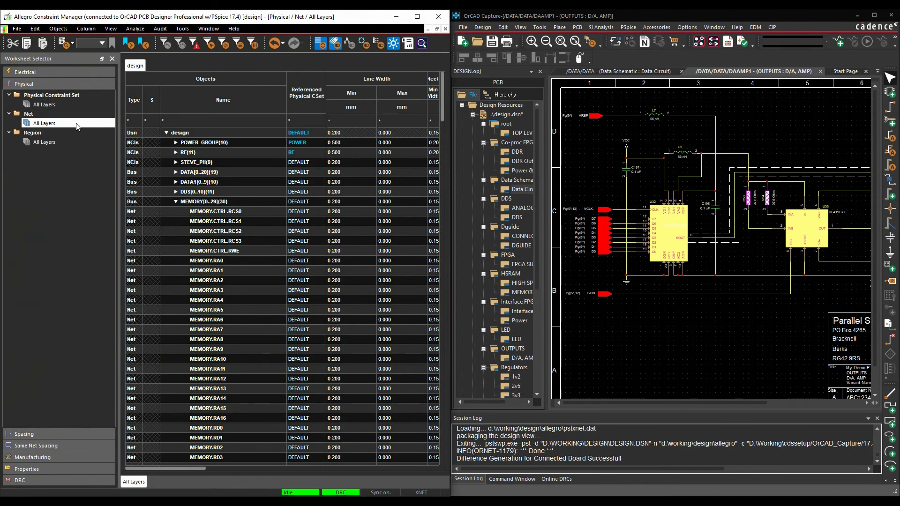
pyautogui.scroll(-1, 229, 272)
pyautogui.scroll(-7, 232, 278)
pyautogui.scroll(-2, 234, 285)
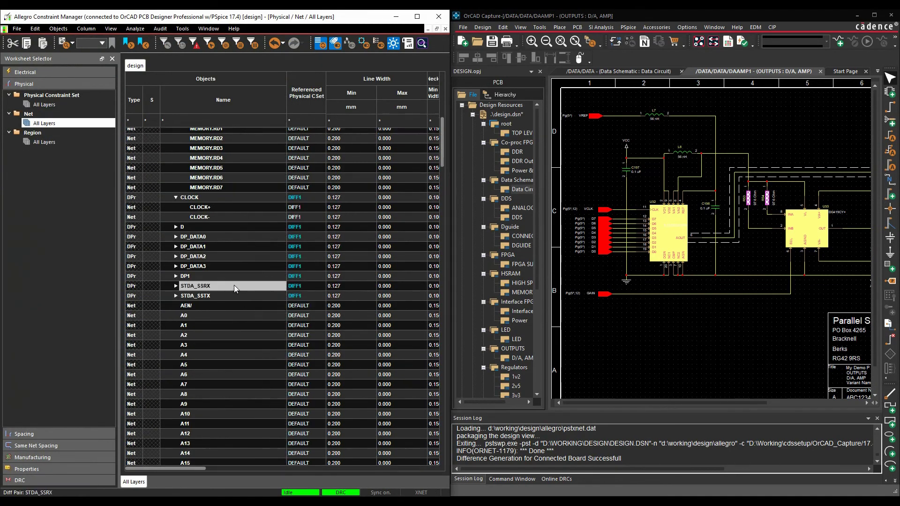
pyautogui.scroll(-4, 234, 285)
pyautogui.click(208, 282)
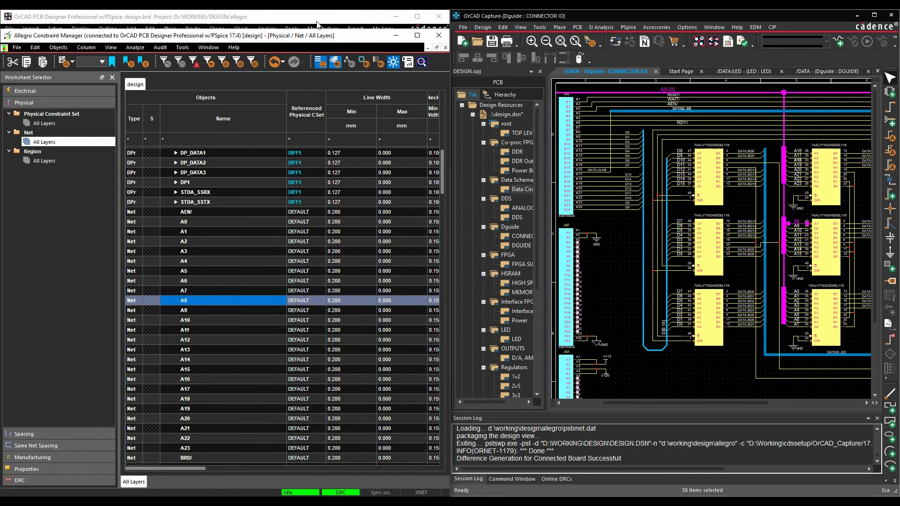
pyautogui.moveTo(297, 40); pyautogui.dragTo(766, 56)
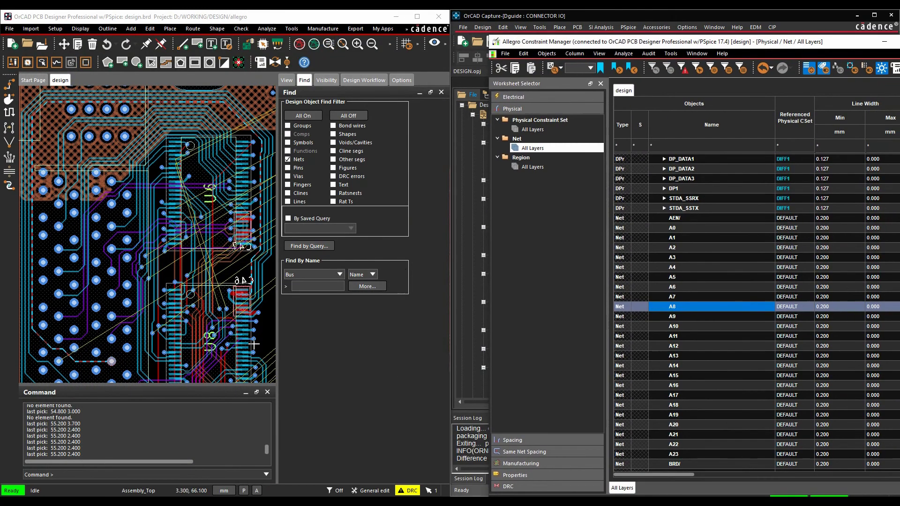